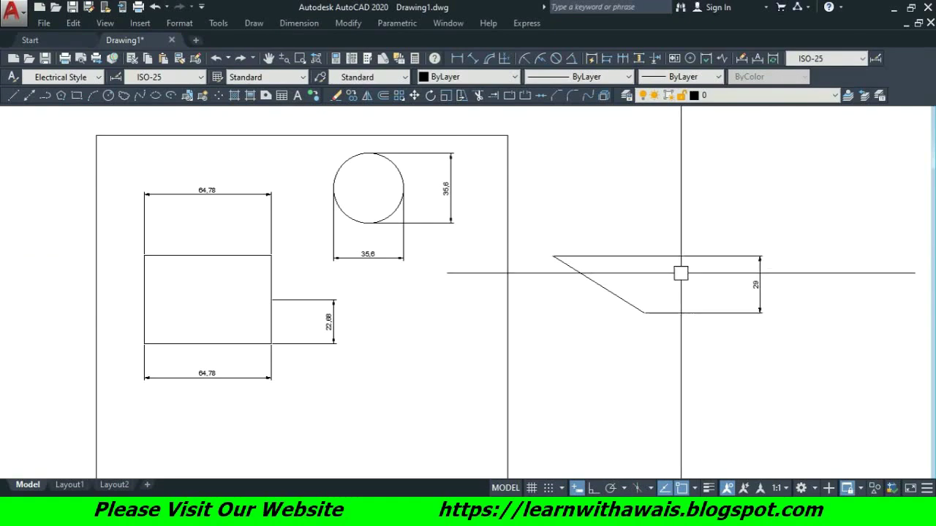
- Add an aligned dimension to the sloped line, placing the dimension line above it
click(298, 23)
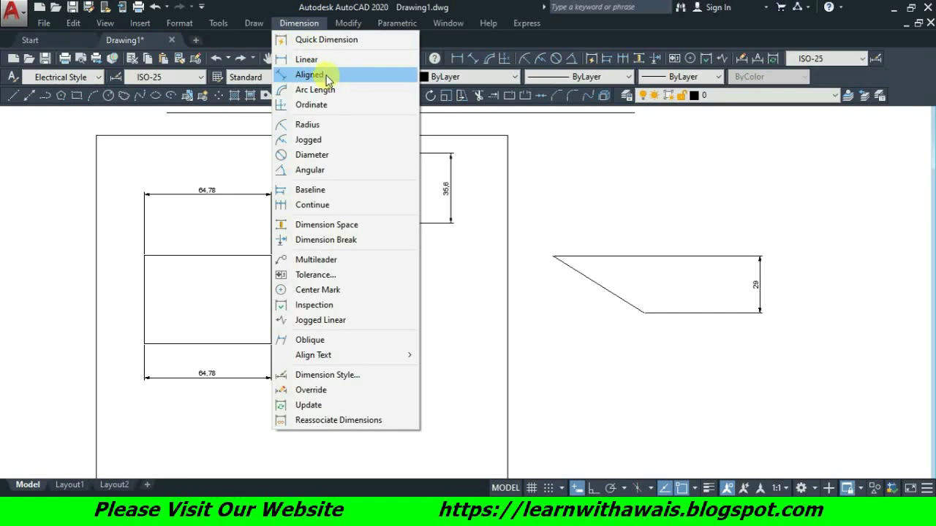
click(299, 75)
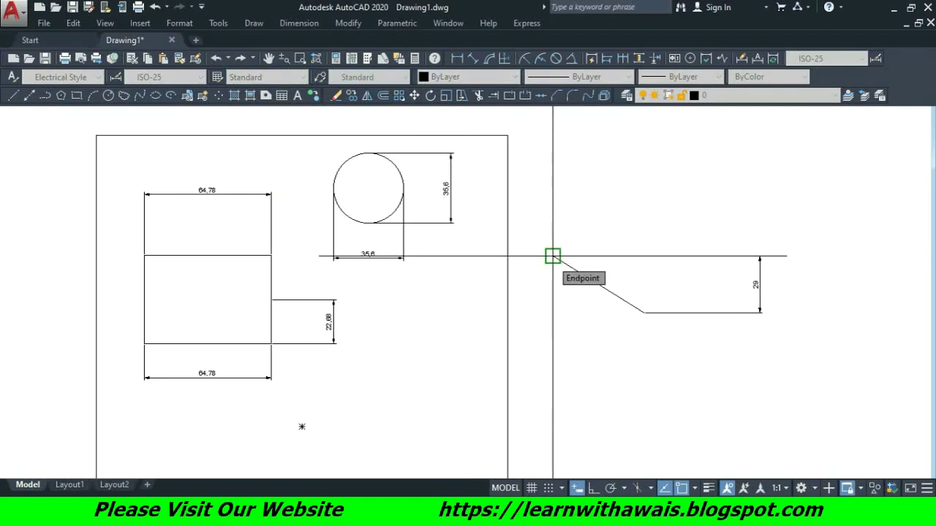
click(553, 256)
click(642, 313)
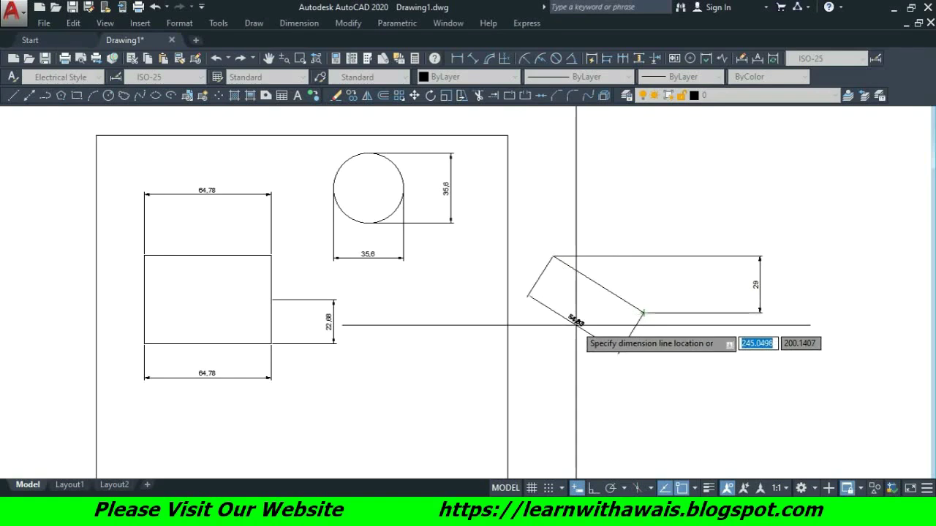
click(667, 205)
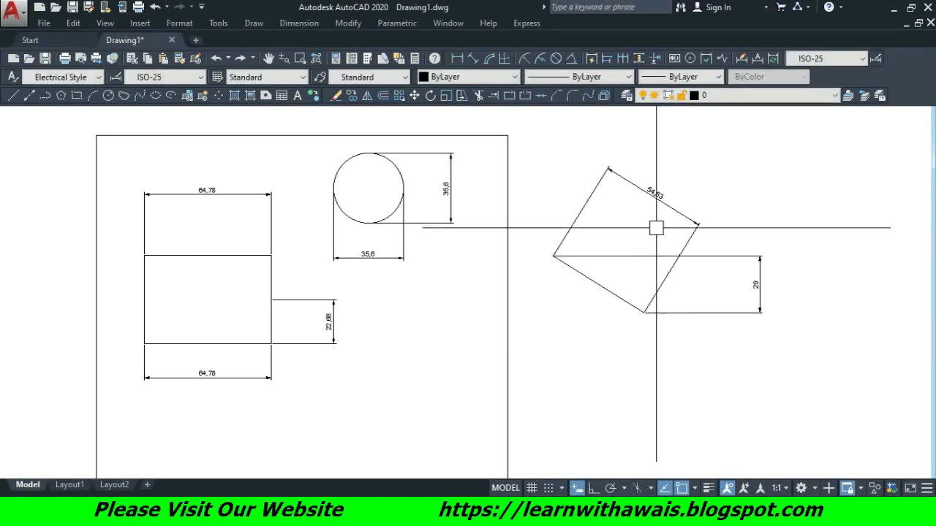
- Delete the sloped line together with its aligned and vertical dimensions outside the large frame
click(299, 22)
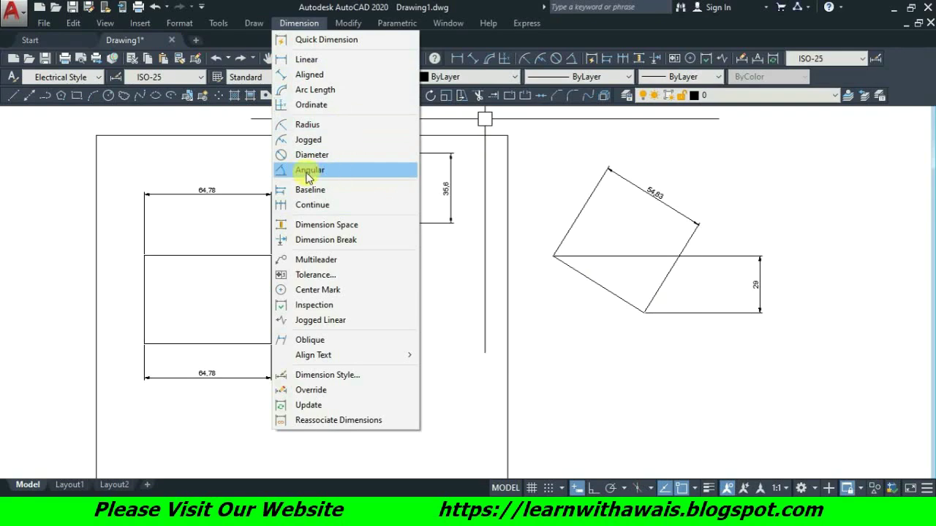
click(800, 361)
click(550, 178)
key(Delete)
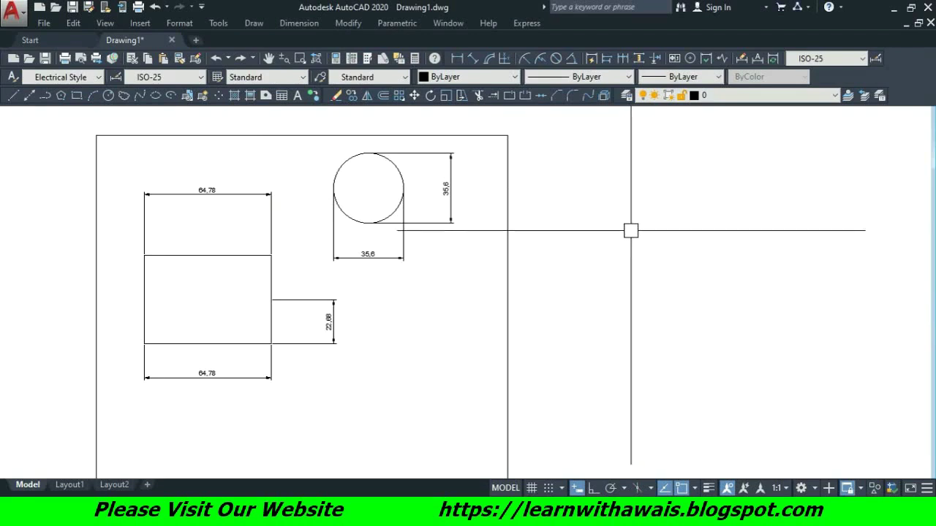
- Draw a vertical line about 56 units long beside the large frame, and a horizontal line running right from its lower end
key(Return)
click(566, 185)
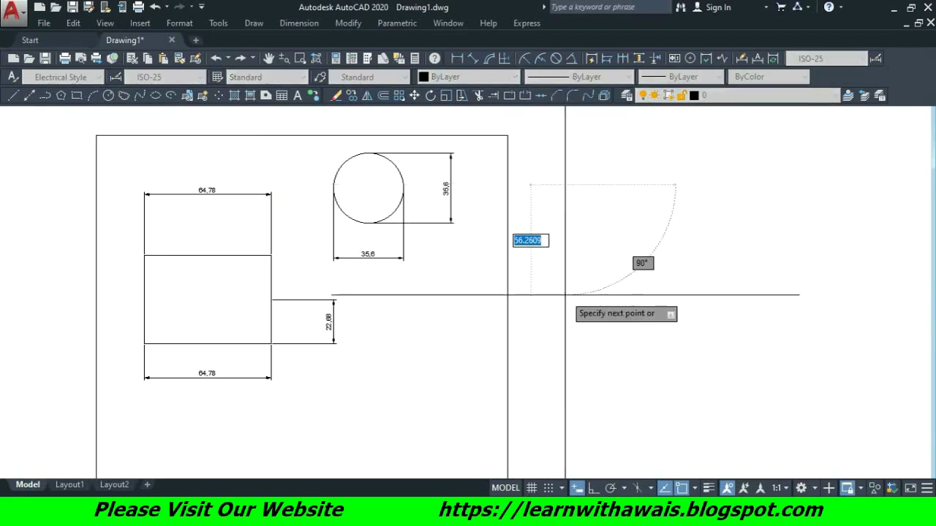
click(565, 295)
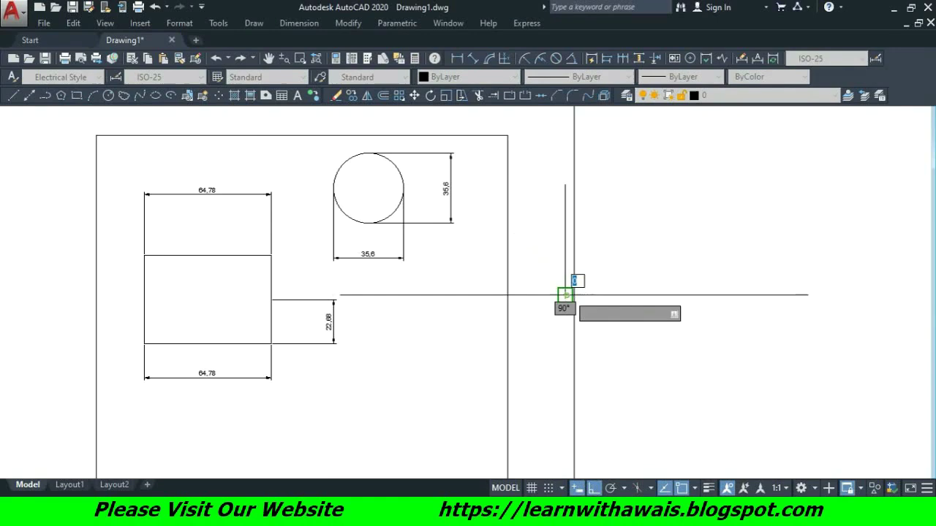
click(698, 294)
key(Escape)
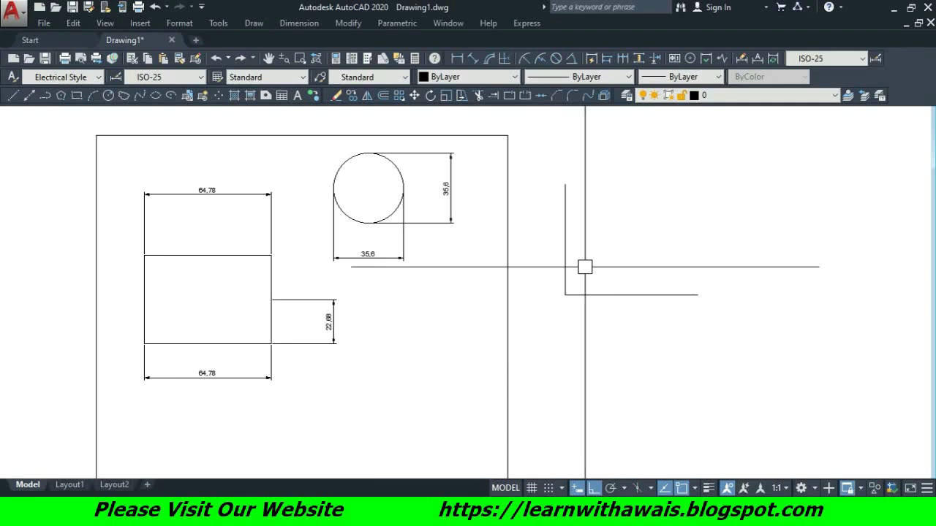
- Add an angular dimension between the vertical and horizontal lines, placing its arc inside the corner
click(300, 23)
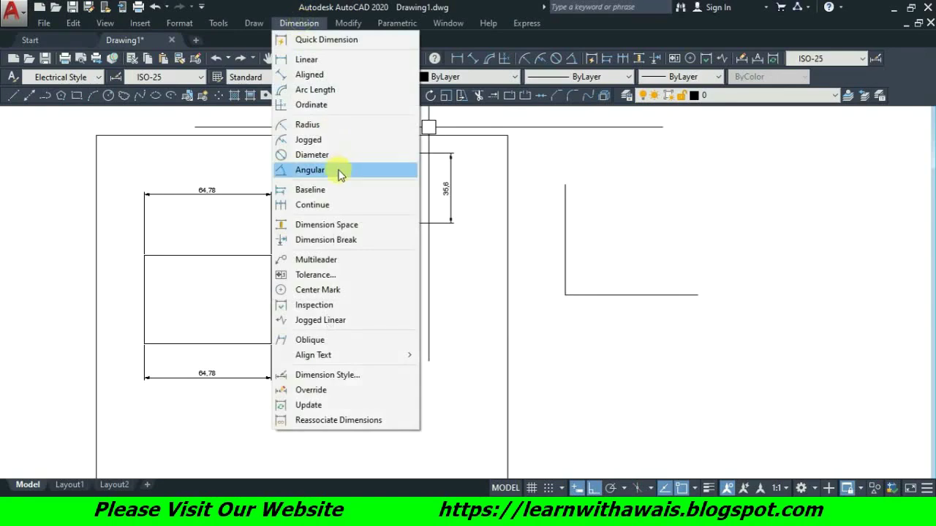
click(310, 171)
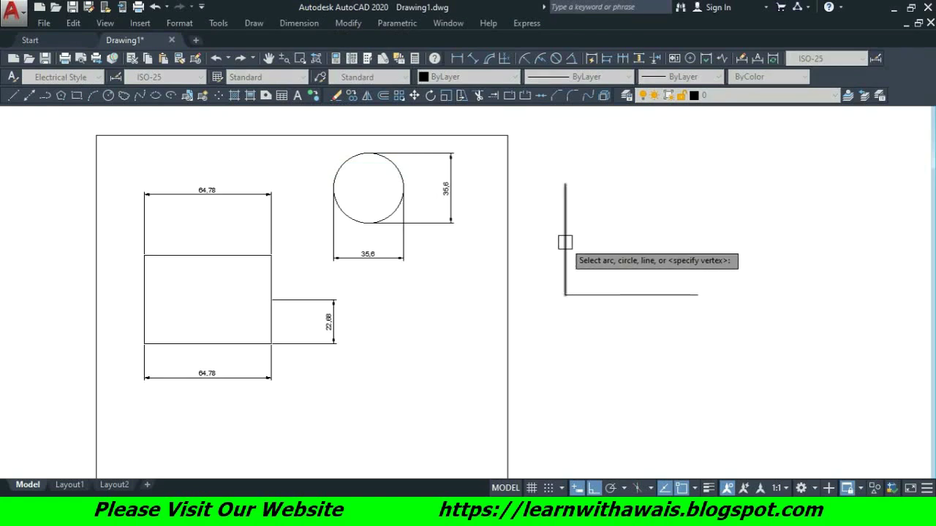
click(565, 242)
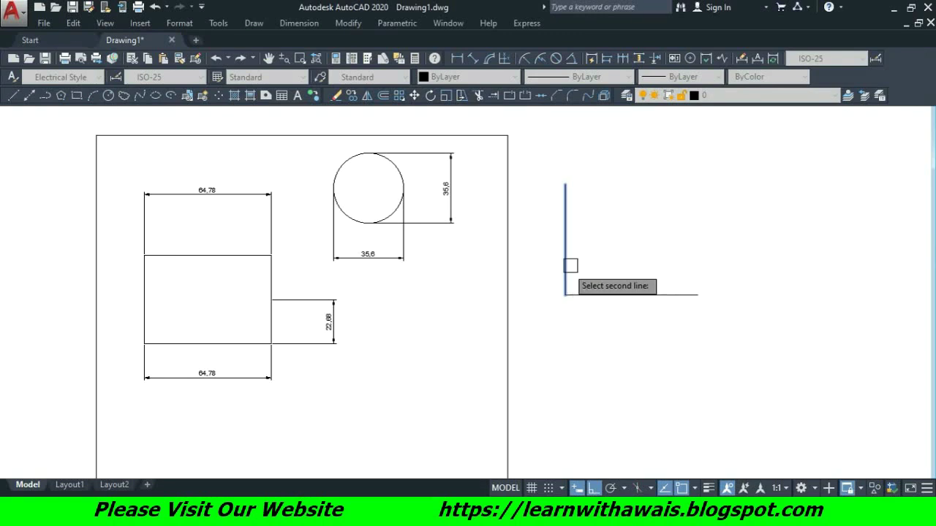
click(626, 300)
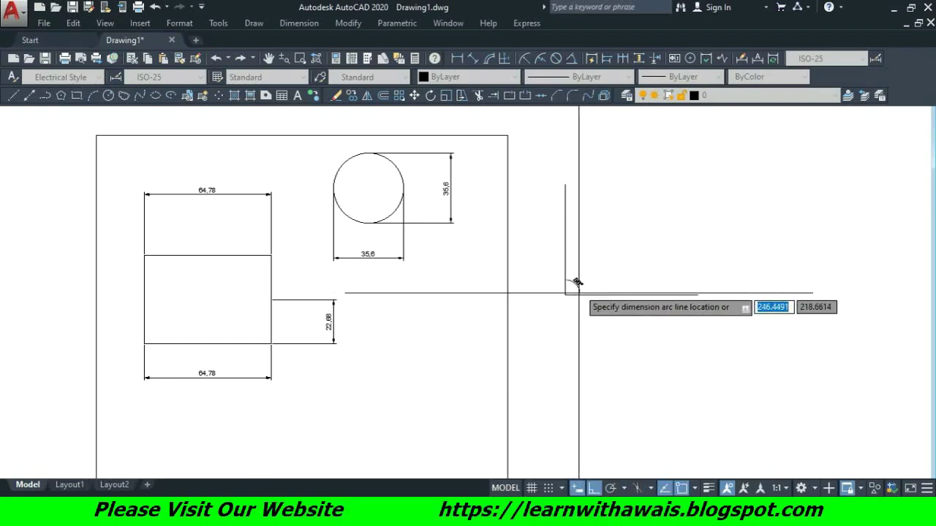
scroll(595, 245, up, 4)
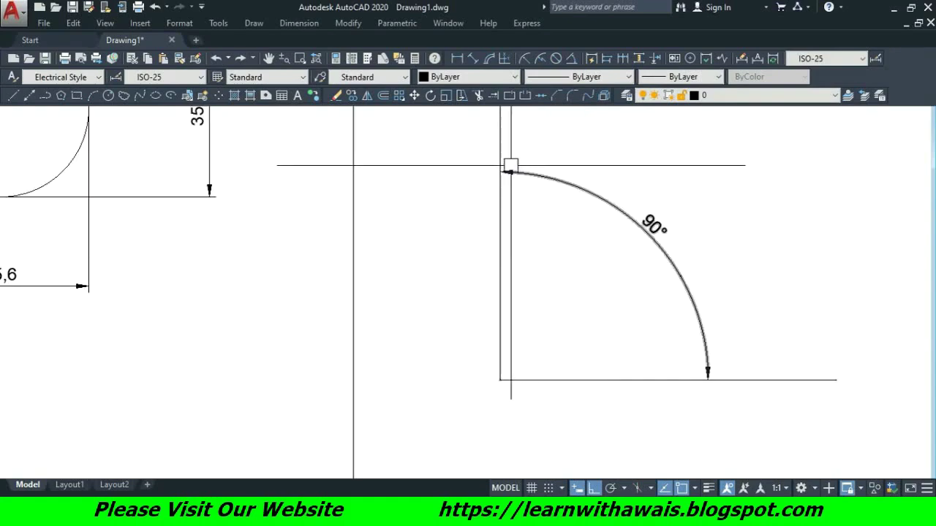
click(510, 167)
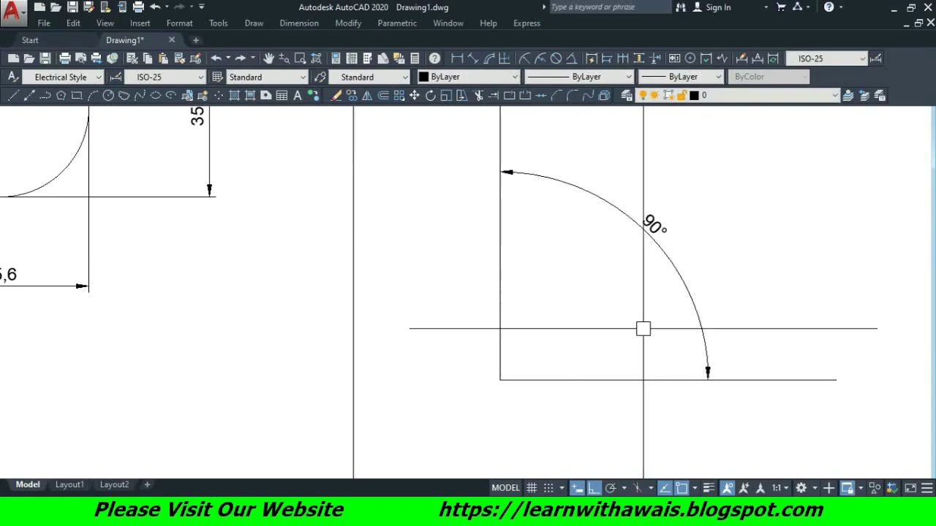
scroll(622, 292, down, 4)
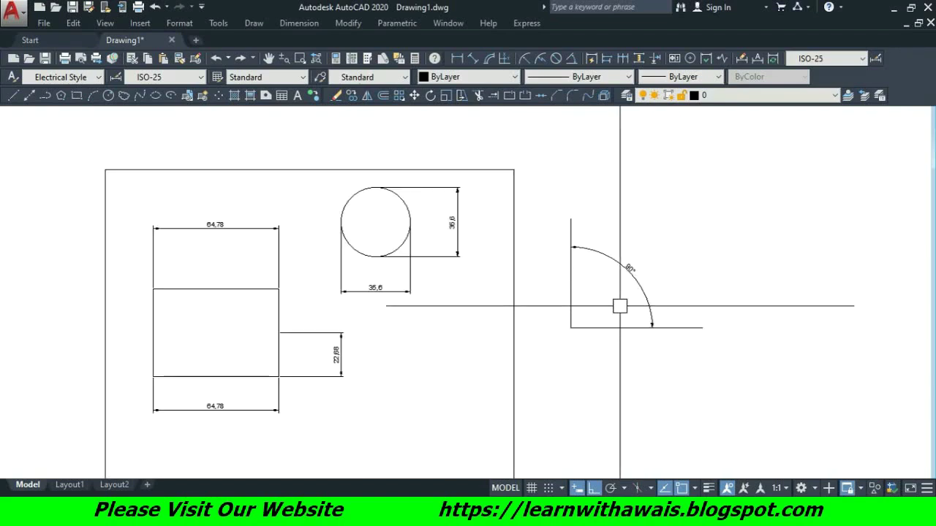
click(742, 386)
key(Escape)
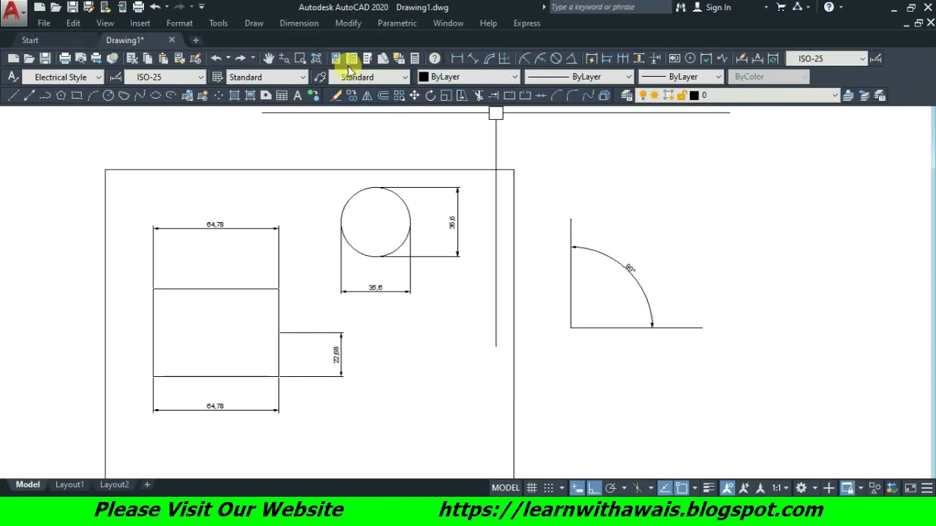
- Draw a circle with a radius of about 16.6 to the right of the dimensioned angle
click(299, 23)
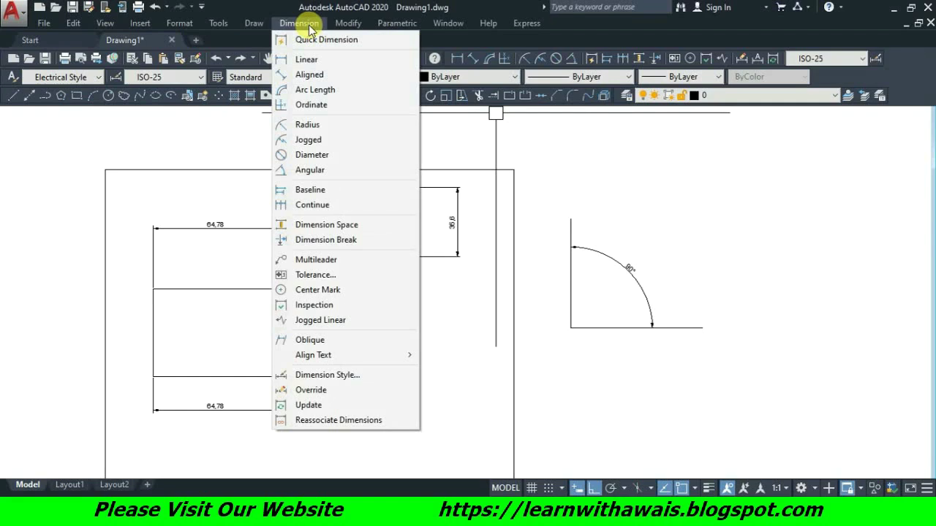
click(319, 127)
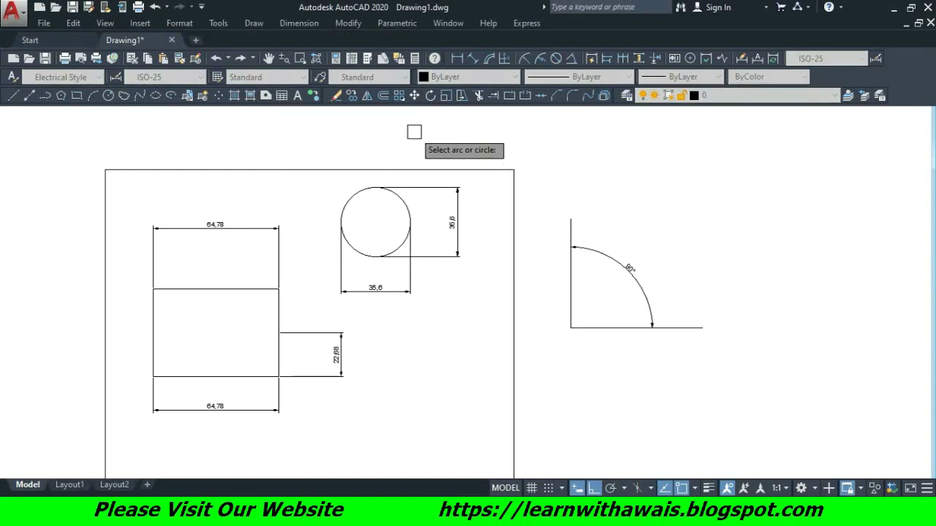
mouse_move(710, 198)
middle_down()
mouse_move(524, 134)
mouse_move(508, 116)
middle_up()
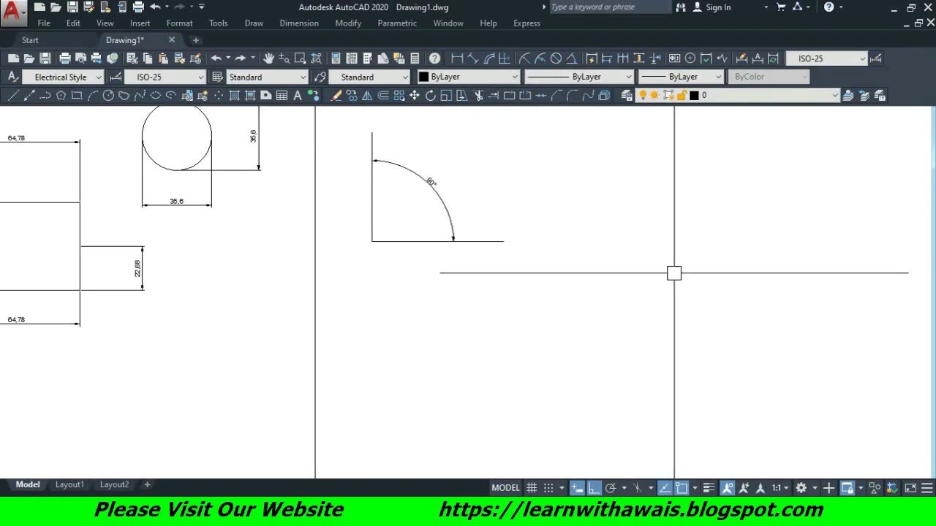
text(c)
key(Return)
click(568, 184)
click(601, 200)
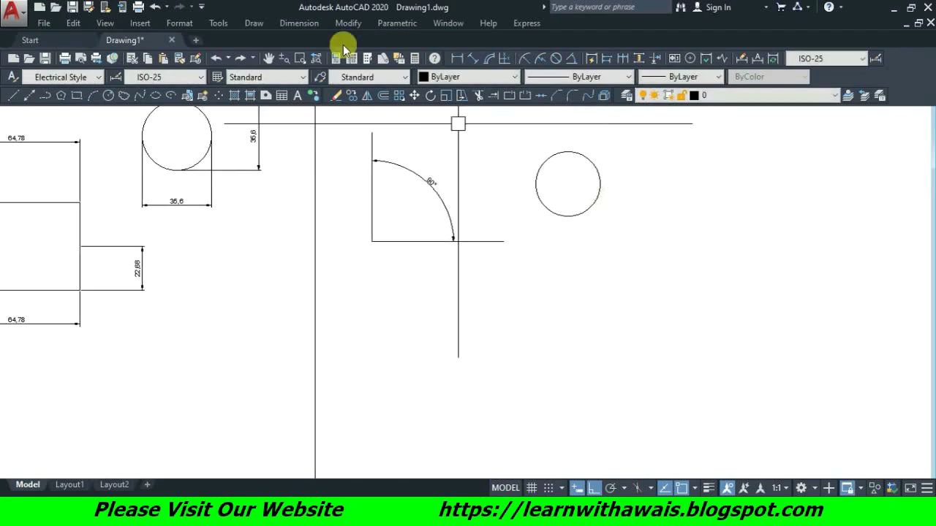
- Draw a three-point arc with a radius of about 20.5 below the new circle
click(299, 23)
click(269, 222)
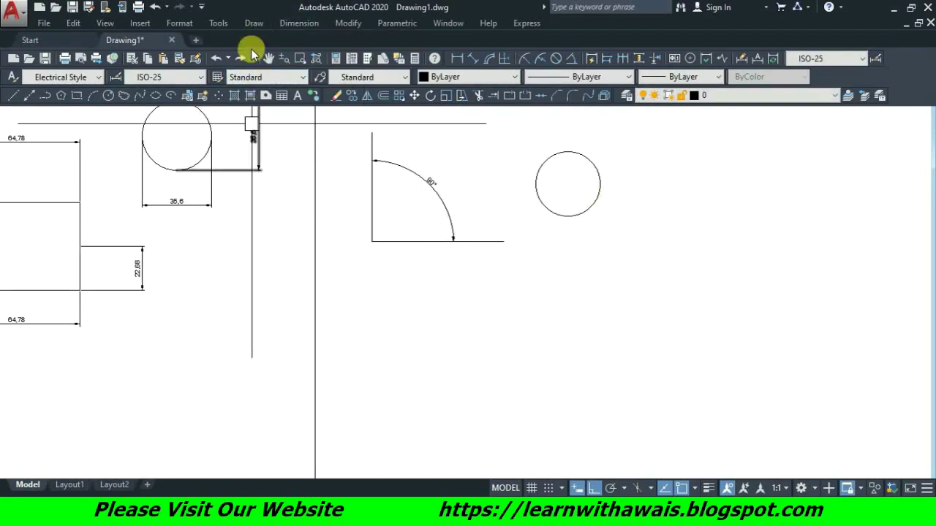
click(254, 22)
click(388, 203)
click(539, 294)
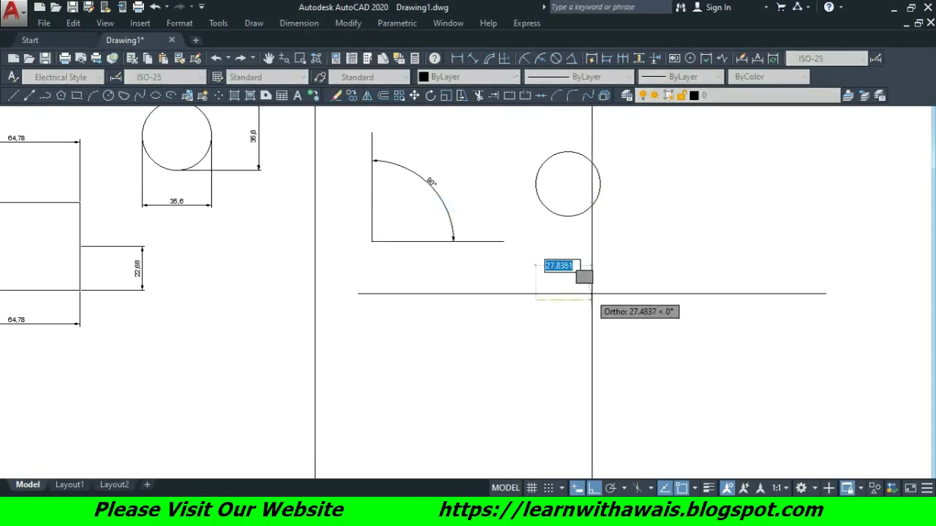
click(603, 295)
click(606, 341)
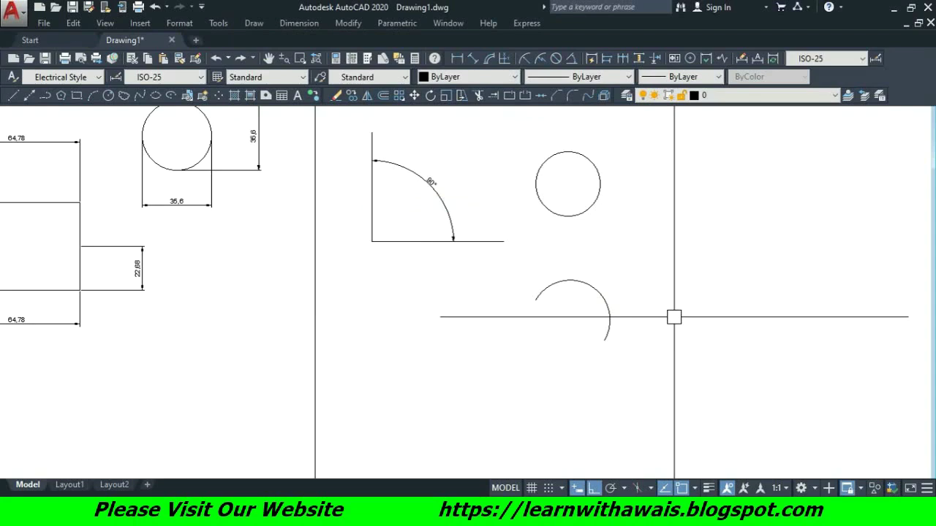
- Add a radius dimension to the new circle, placing its text outside on the right side
click(293, 23)
click(305, 138)
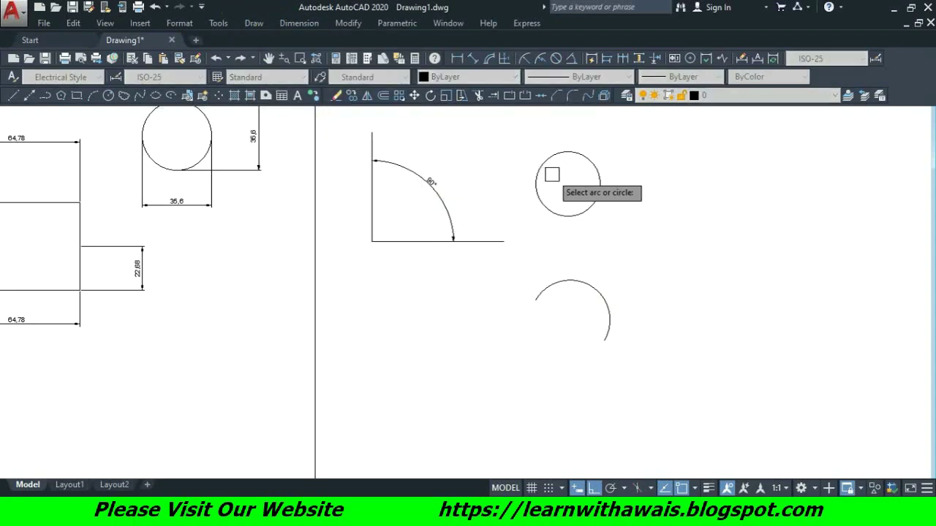
click(595, 167)
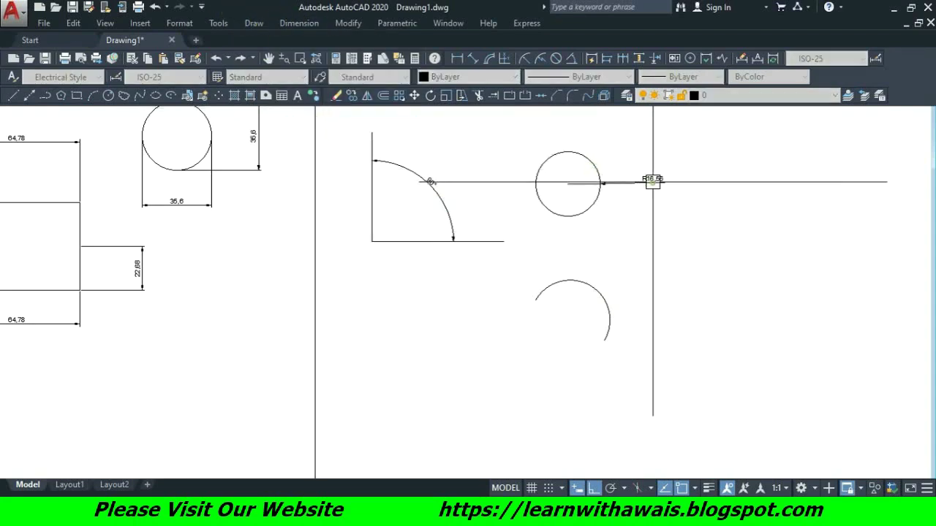
click(653, 181)
- Add a radius dimension to the arc, placing its text inside the curve
key(Return)
click(598, 289)
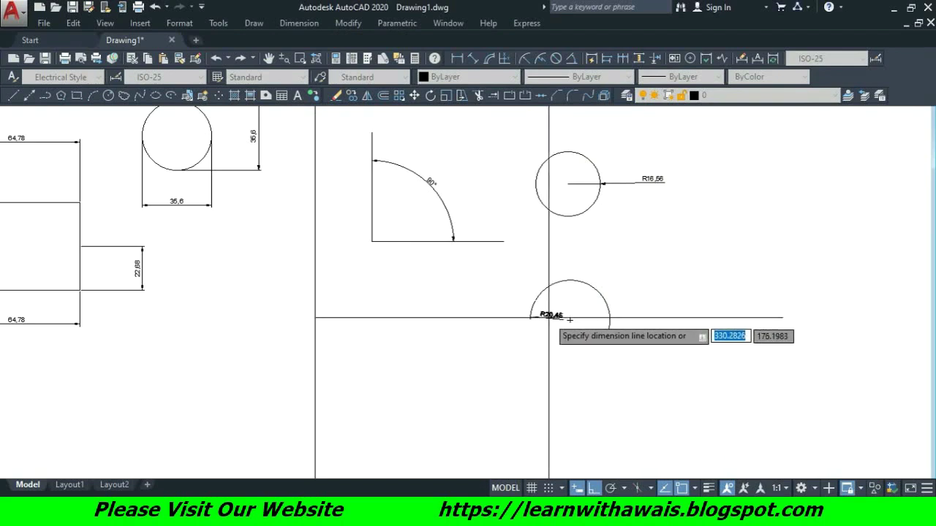
scroll(571, 309, up, 5)
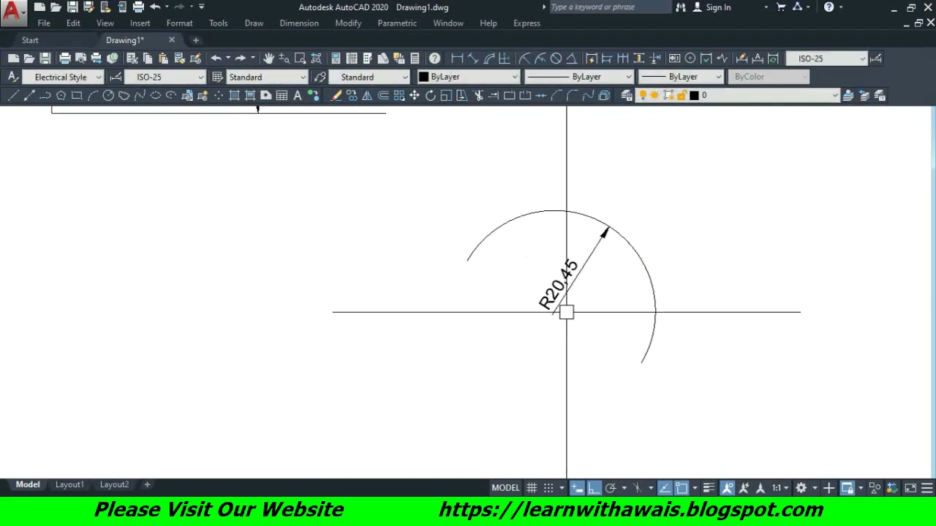
scroll(542, 306, down, 5)
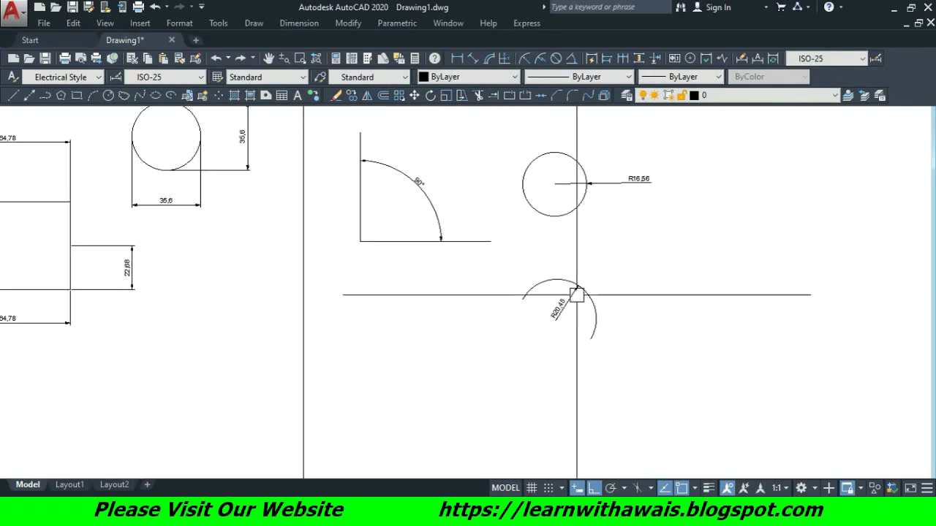
scroll(596, 186, up, 6)
scroll(560, 225, down, 7)
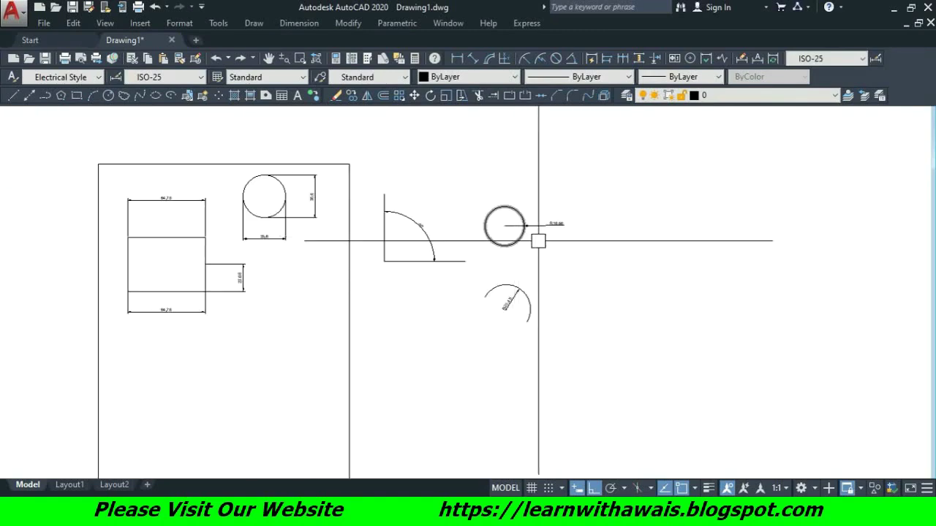
- Add a diameter dimension to the circle above the arc, placing its text inside the circle
click(299, 23)
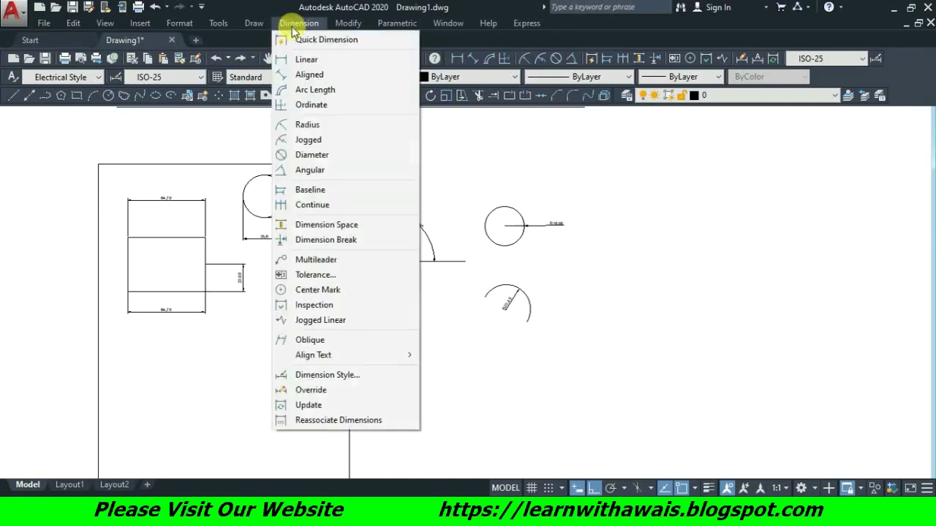
click(311, 155)
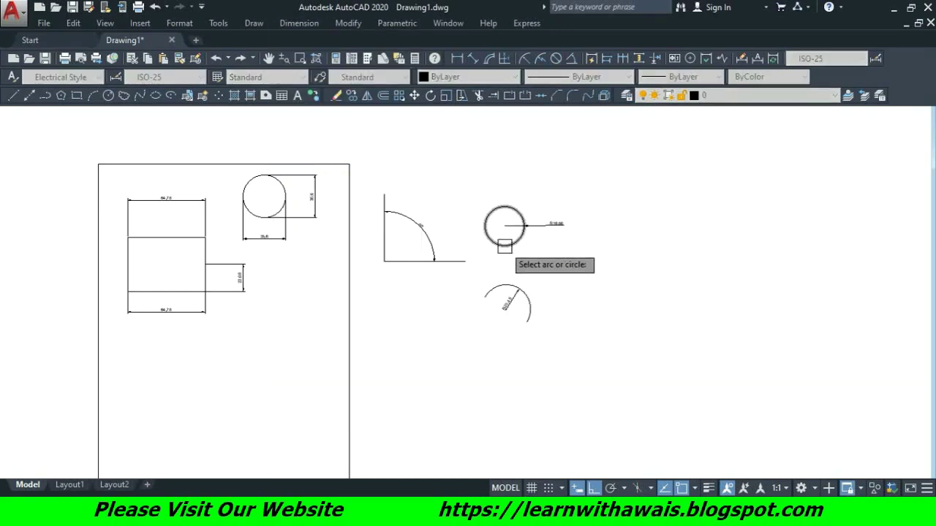
scroll(520, 243, up, 3)
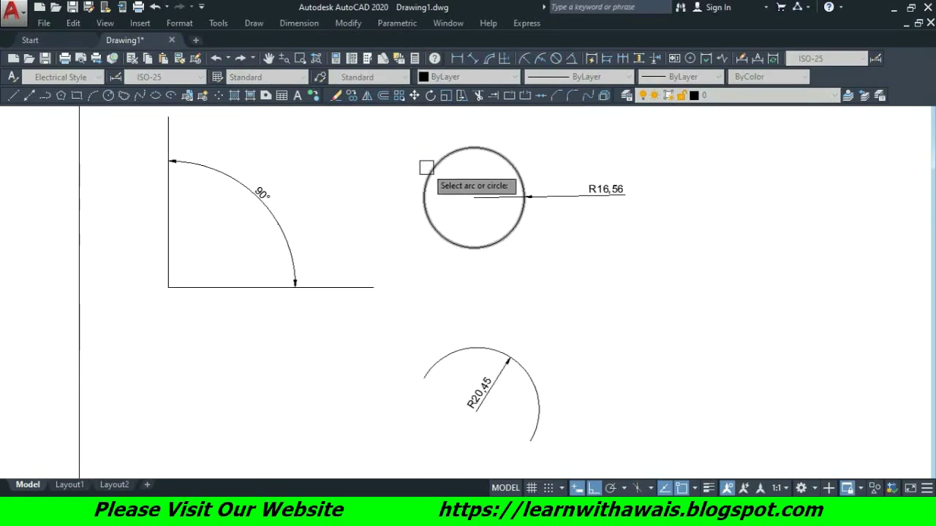
click(509, 236)
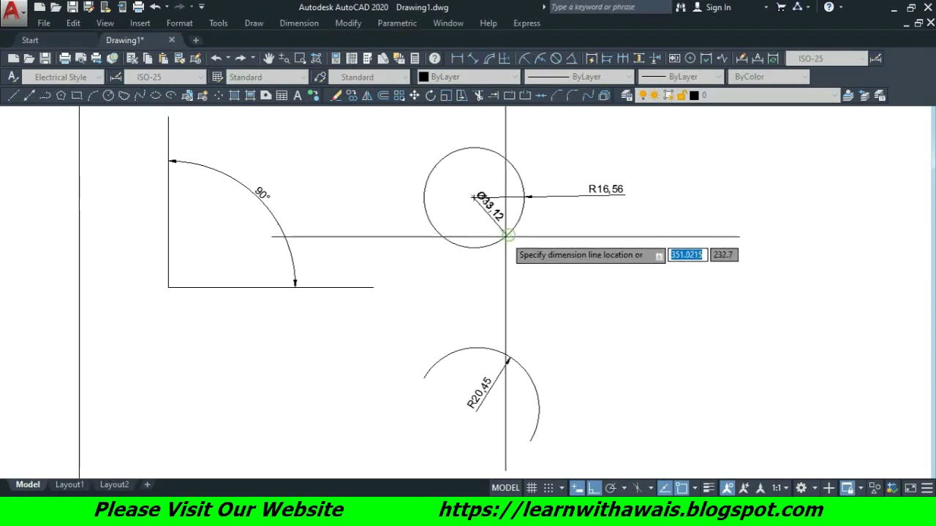
click(444, 220)
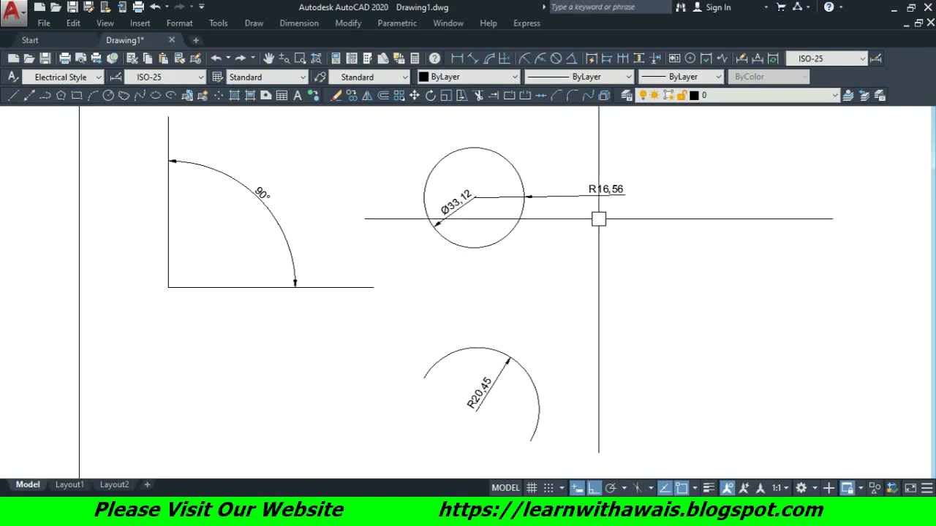
- Add a diameter dimension to the dimensioned arc, placing its text inside the curve near the arc's left end
middle_drag(540, 287, 470, 256)
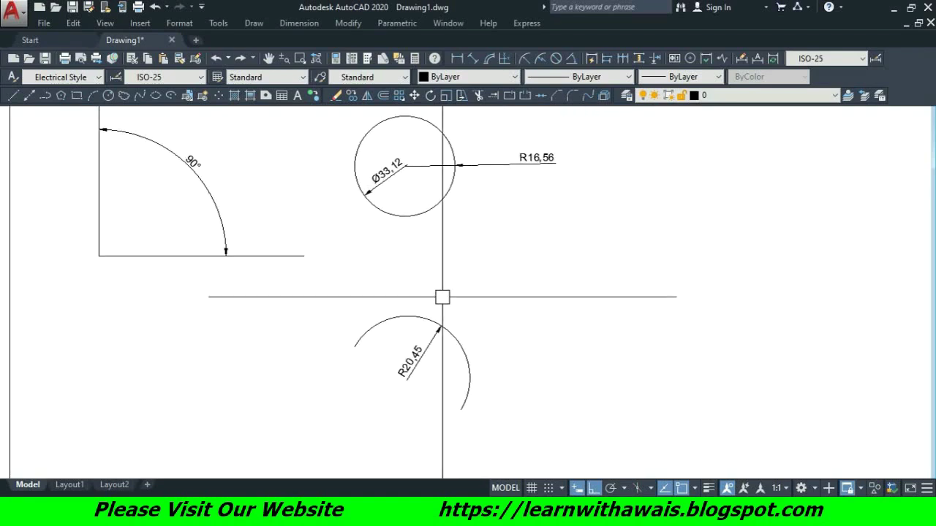
key(Return)
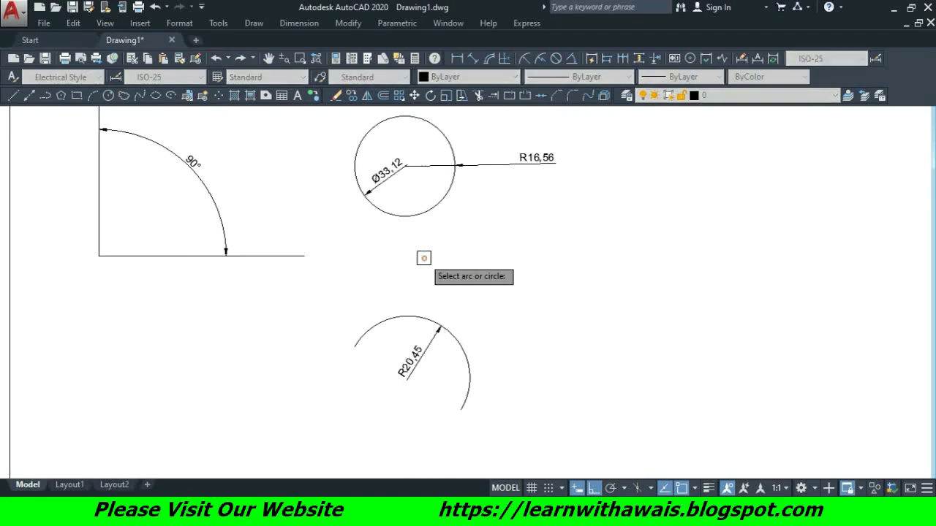
click(405, 315)
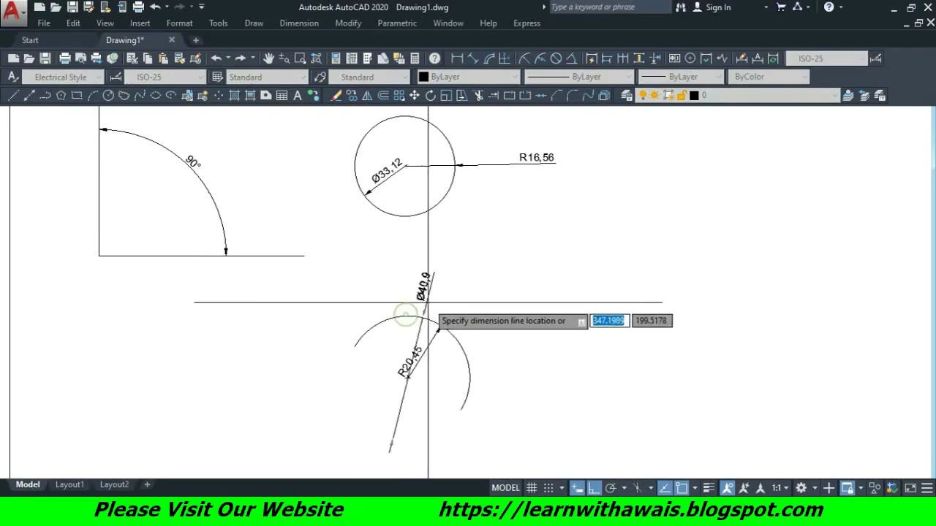
click(375, 358)
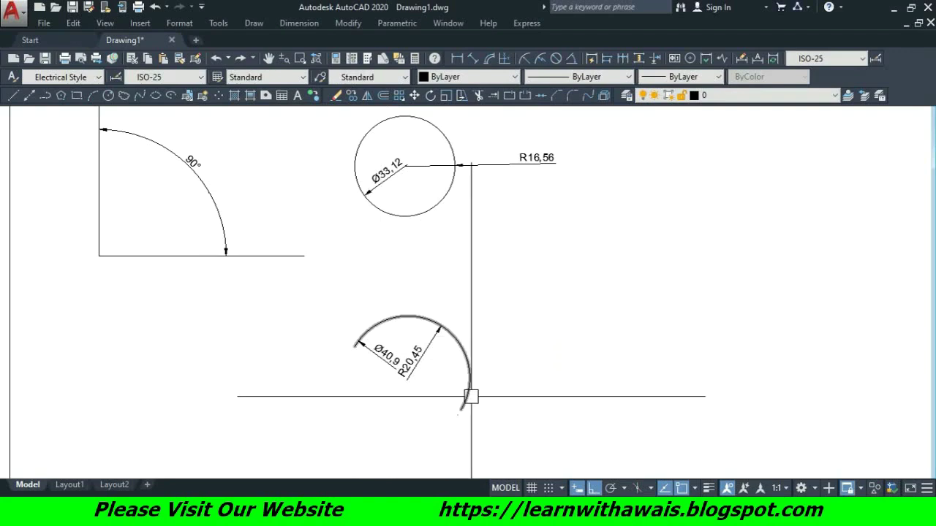
click(298, 24)
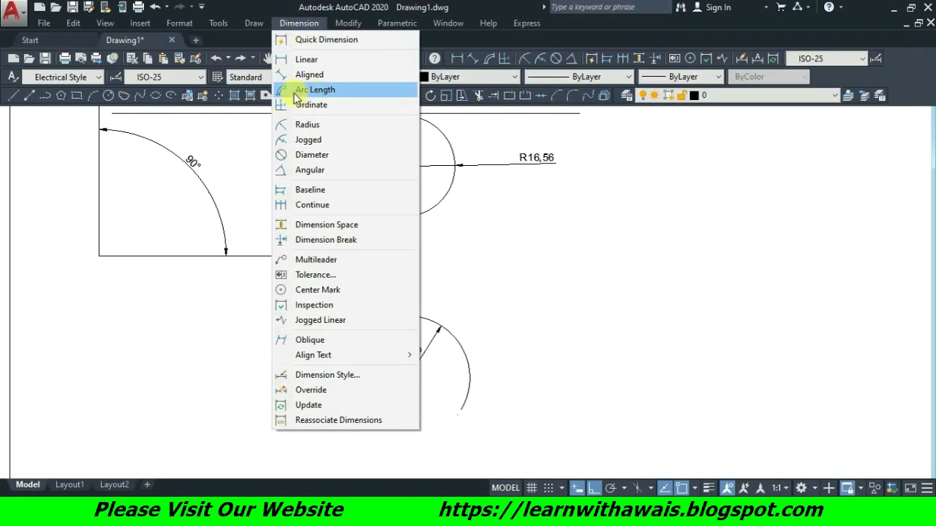
click(314, 90)
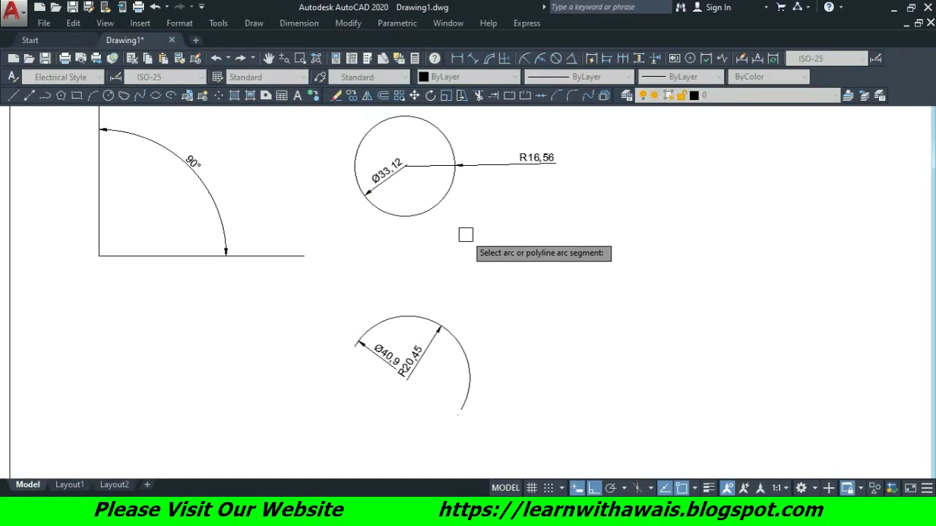
click(299, 23)
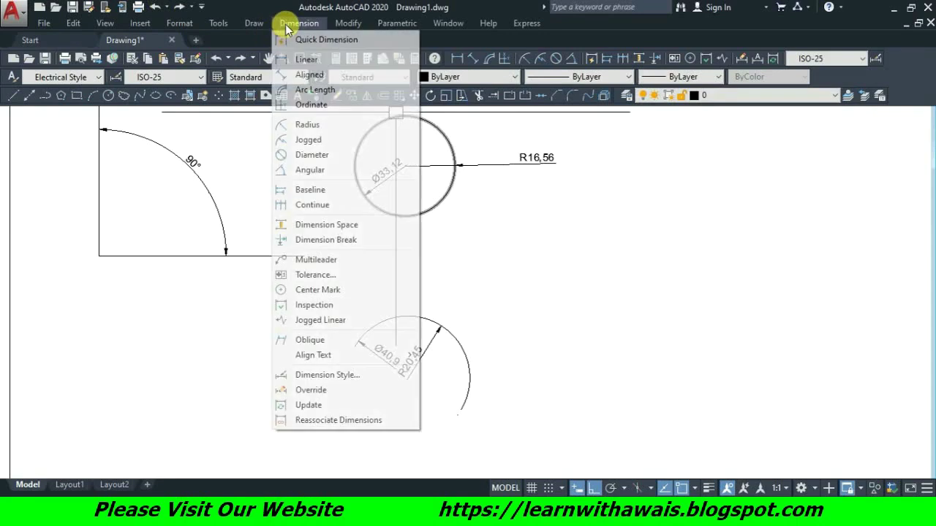
- Draw a three-point arc about 50.4 long in the empty area to the right of the existing arc and circle
click(253, 23)
mouse_move(336, 205)
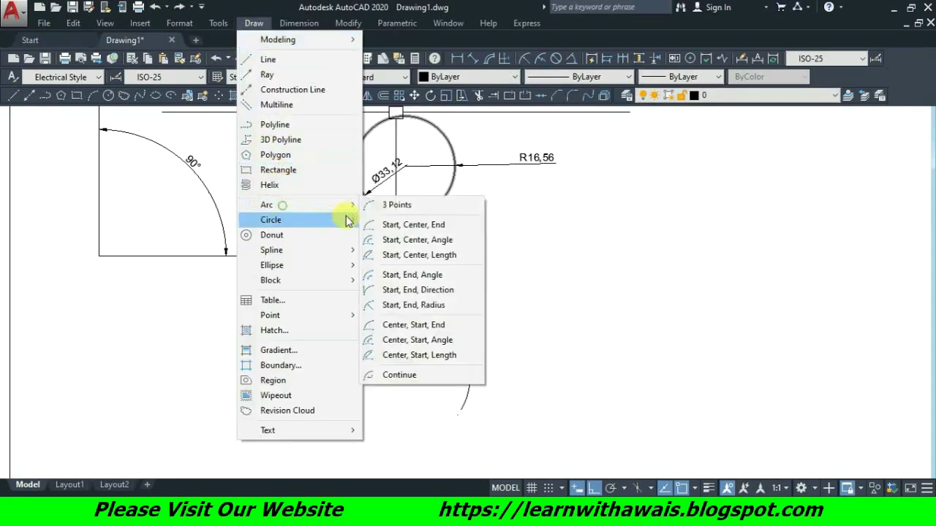
click(391, 206)
click(555, 249)
click(634, 250)
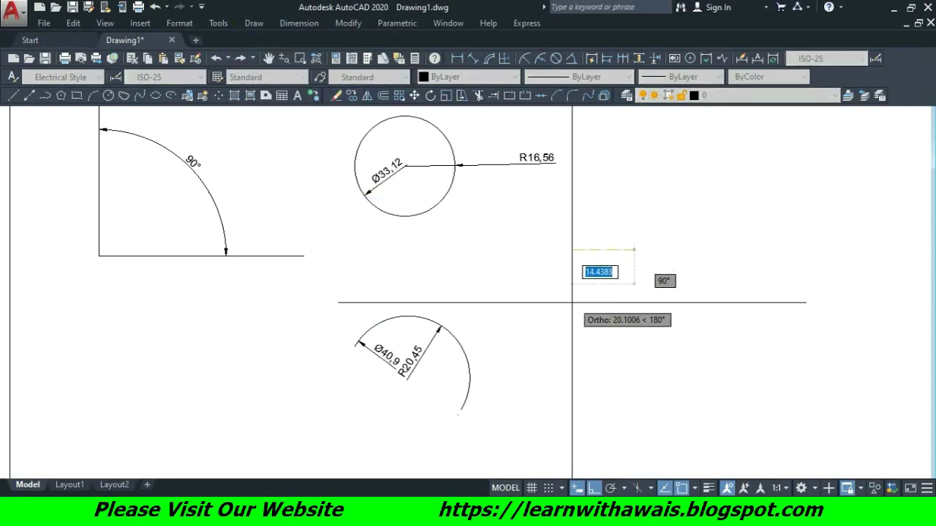
click(621, 303)
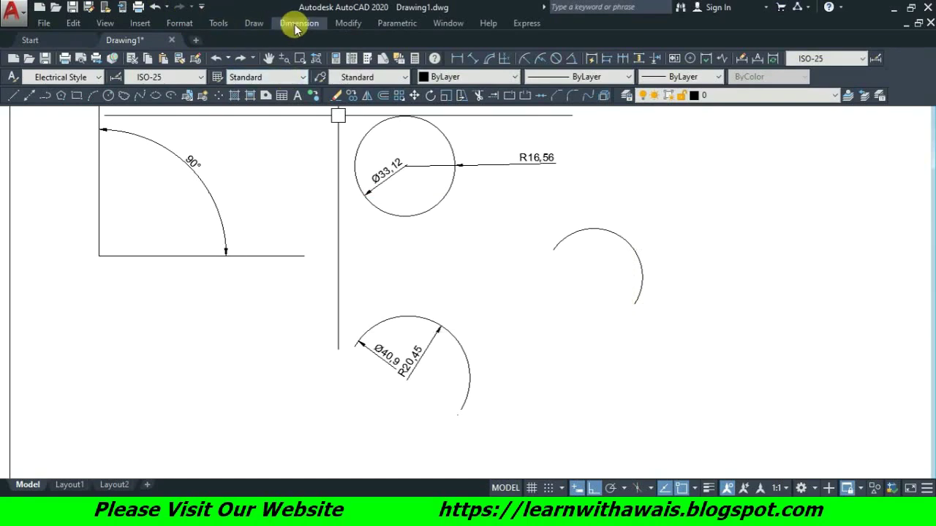
- Add an arc length dimension to the new arc, placing the dimension line just outside its curve
click(298, 25)
click(303, 121)
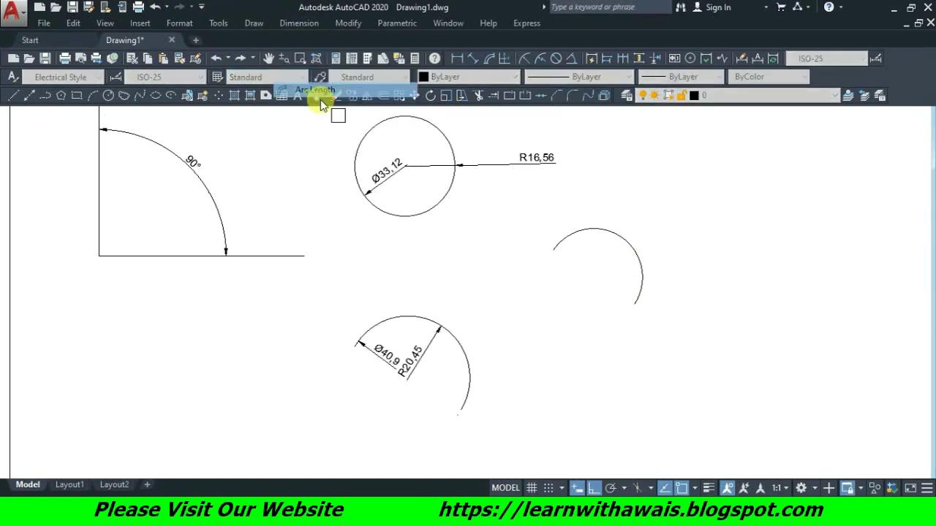
click(629, 251)
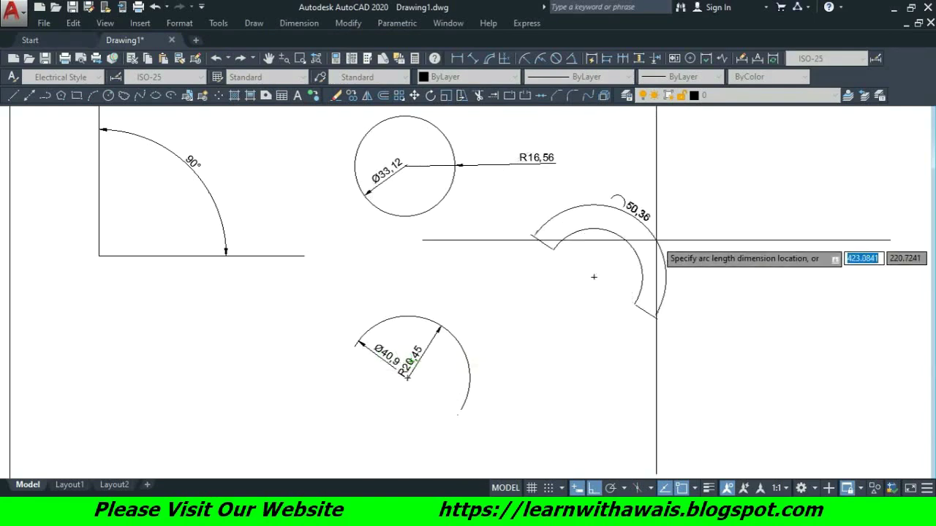
click(651, 243)
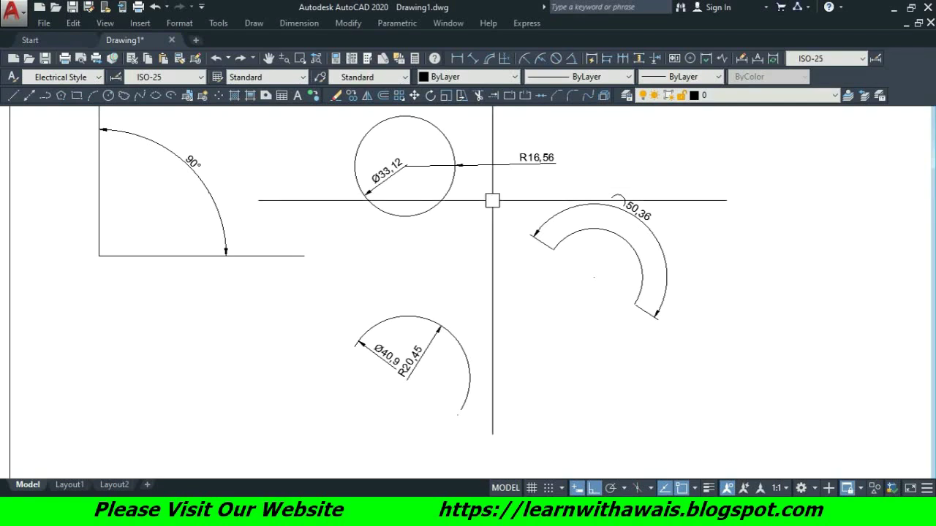
scroll(637, 214, up, 4)
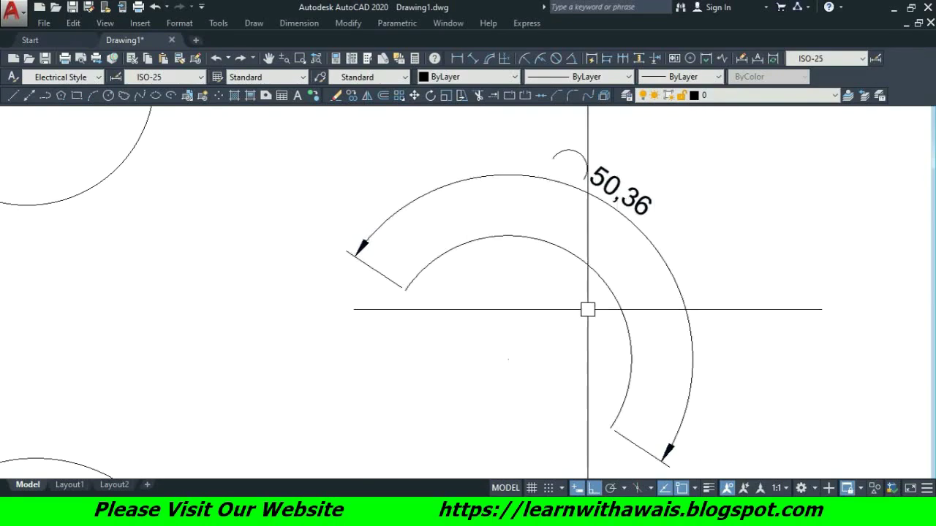
key(alt+Tab)
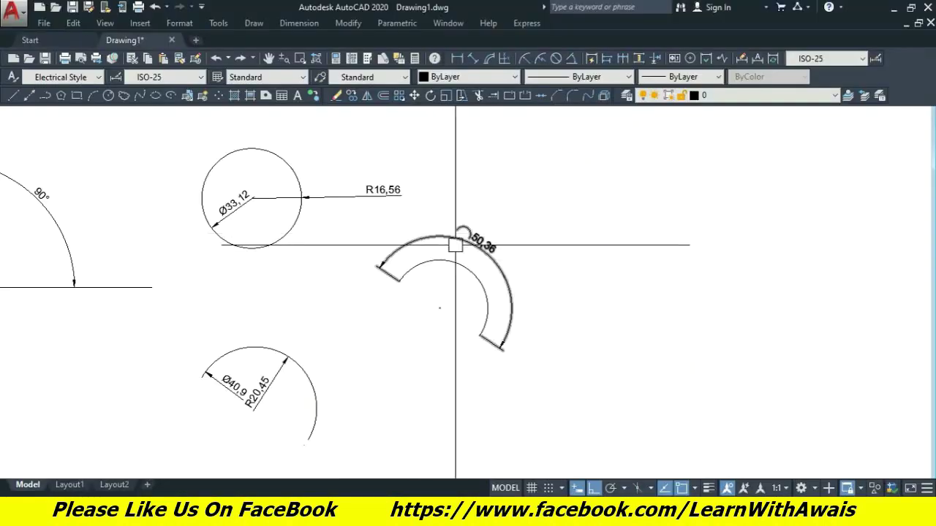
click(439, 239)
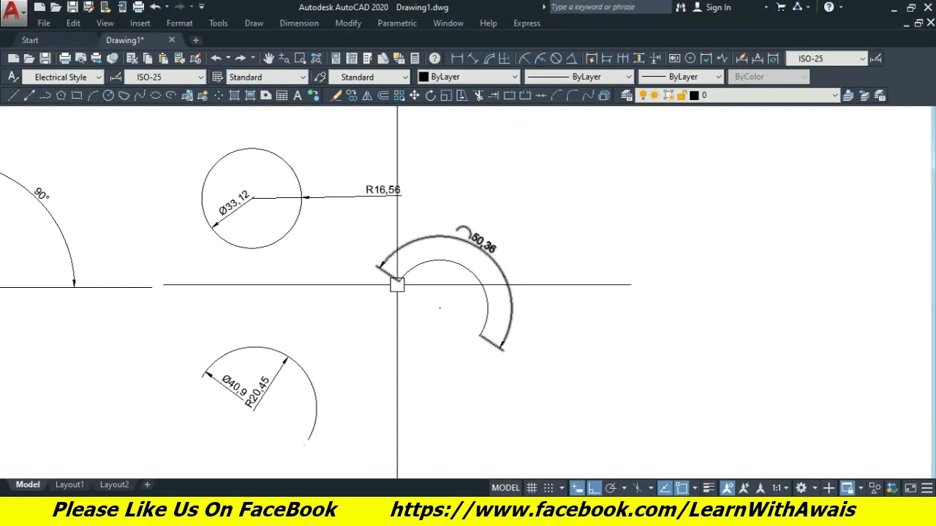
scroll(400, 284, up, 6)
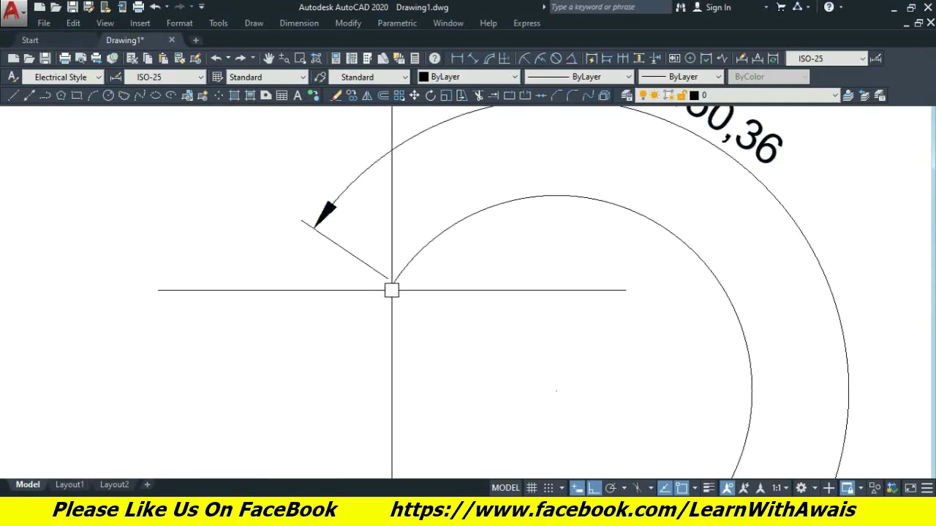
scroll(393, 291, down, 5)
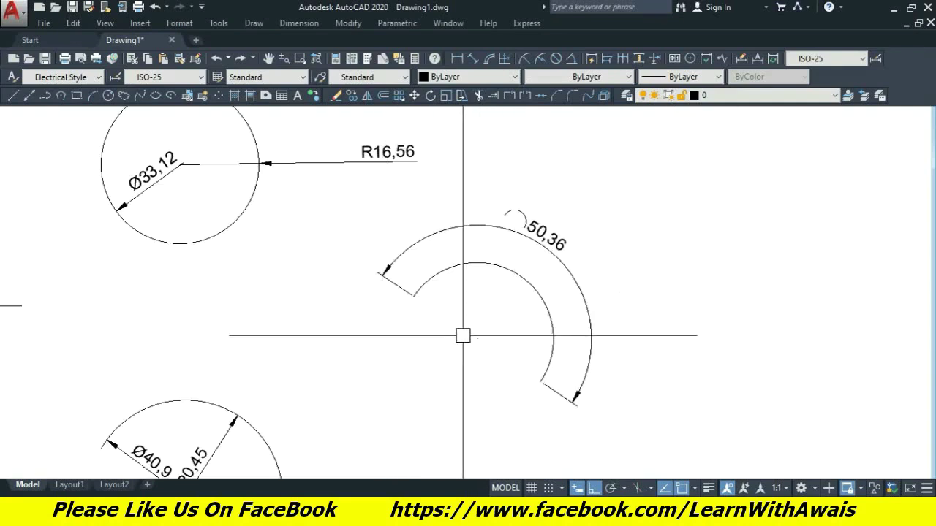
- Examine the ISO-25 dimension style's line settings and the loadable linetypes for its dimension lines, without saving any changes
text(D)
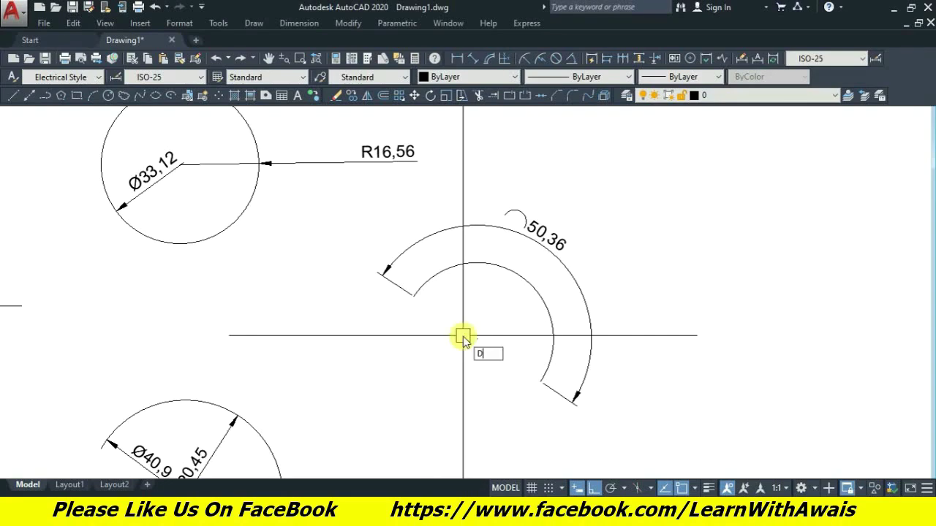
key(Return)
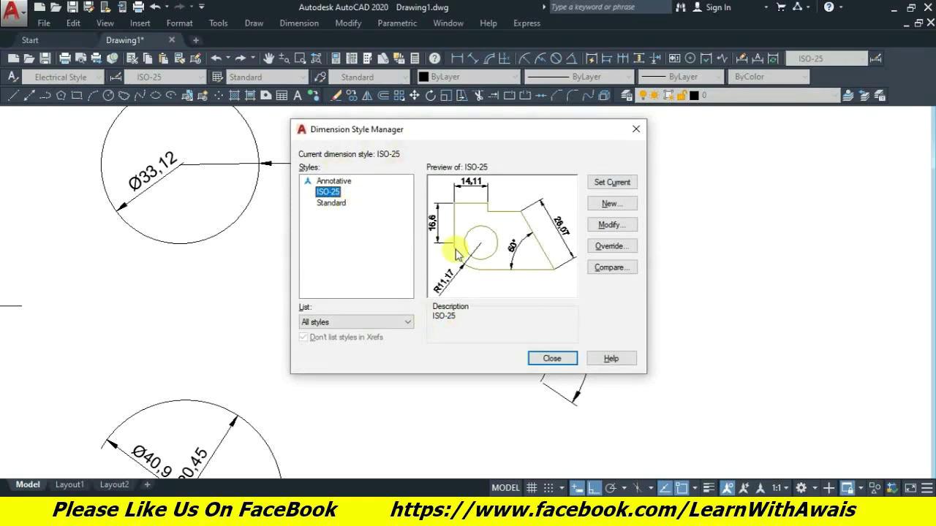
click(605, 226)
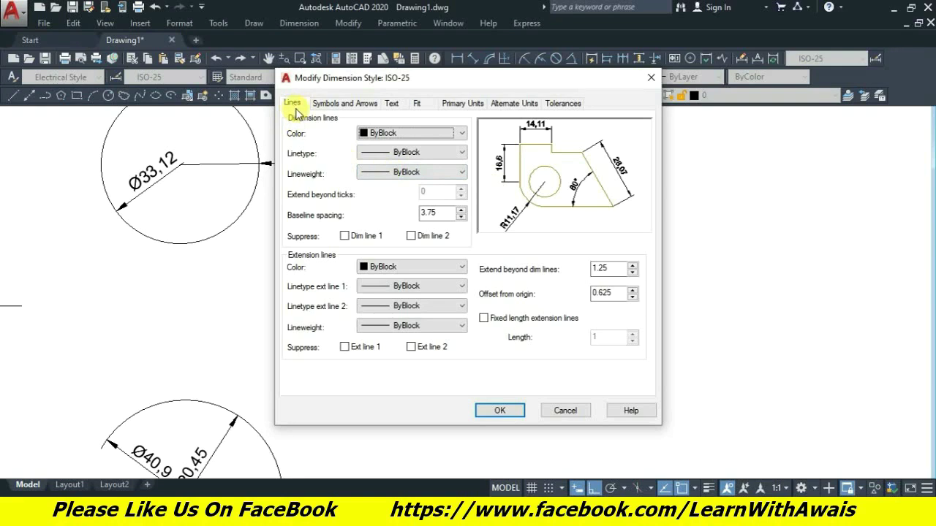
click(421, 154)
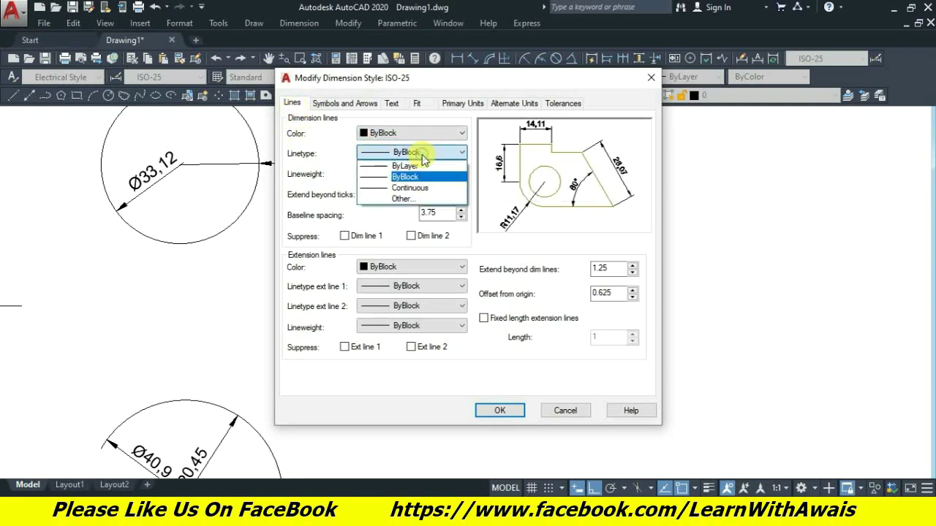
click(410, 201)
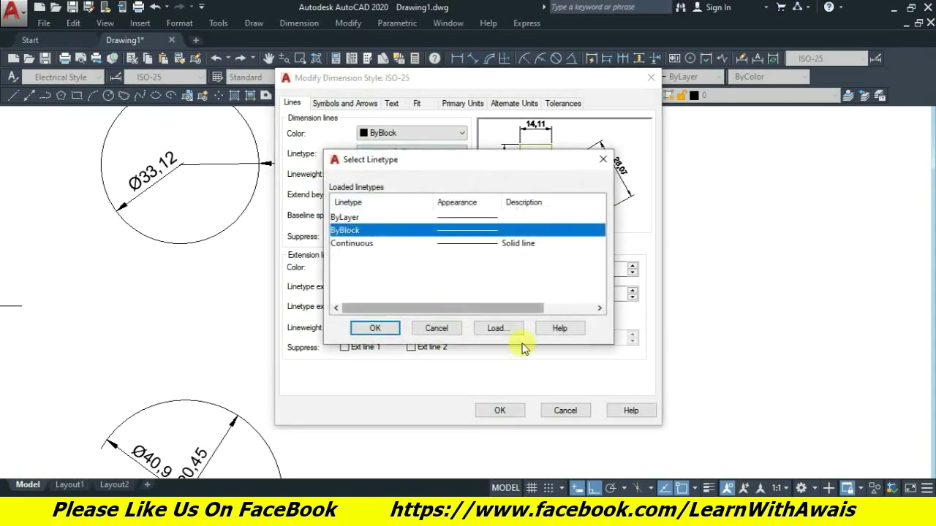
click(497, 328)
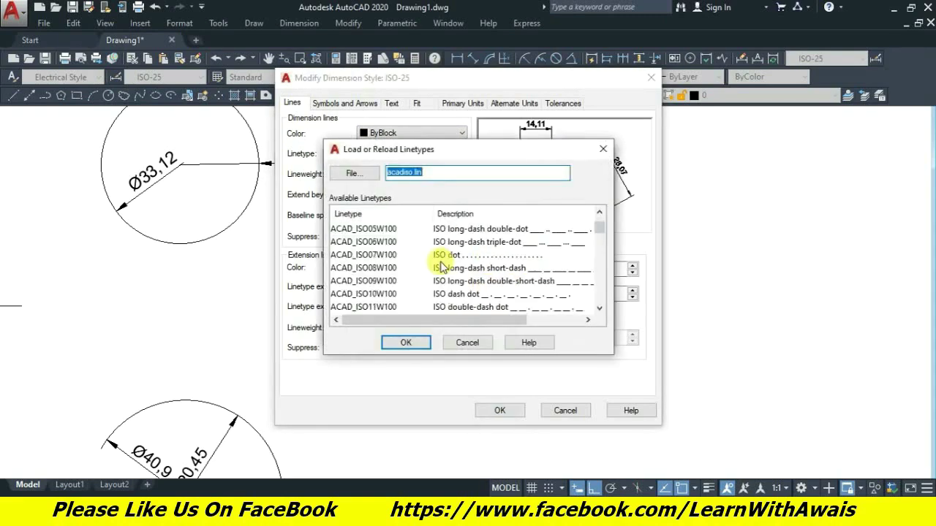
click(462, 343)
click(435, 328)
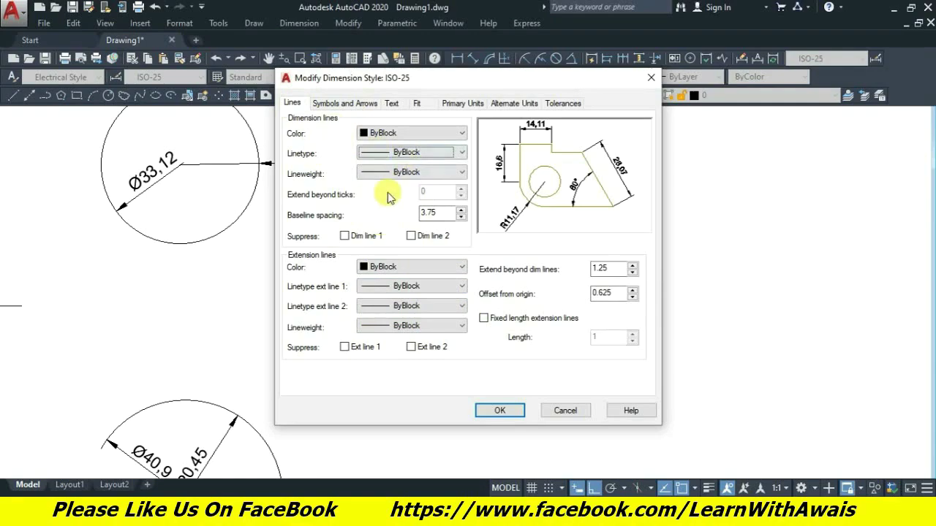
drag(461, 77, 266, 101)
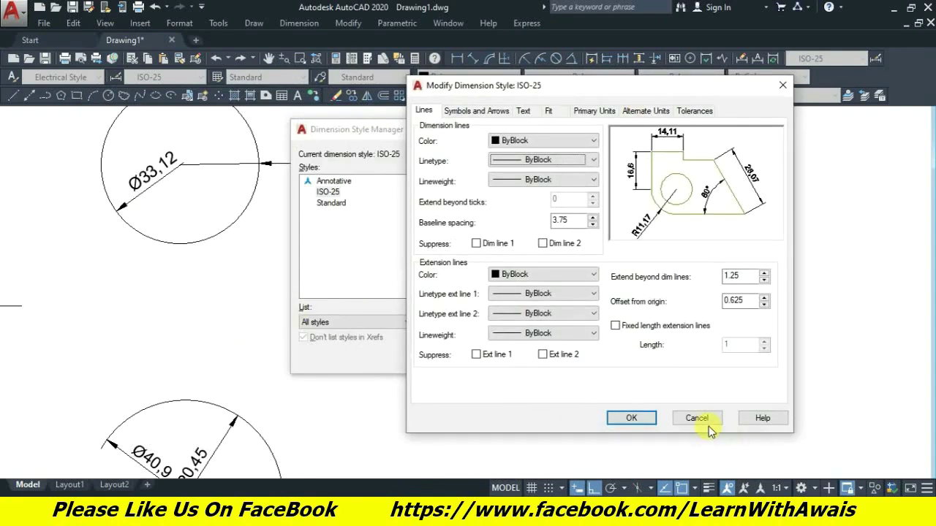
click(698, 420)
click(613, 359)
- Delete the perpendicular lines, circle, both arcs and all their dimensions outside the large rectangular frame
scroll(512, 342, down, 5)
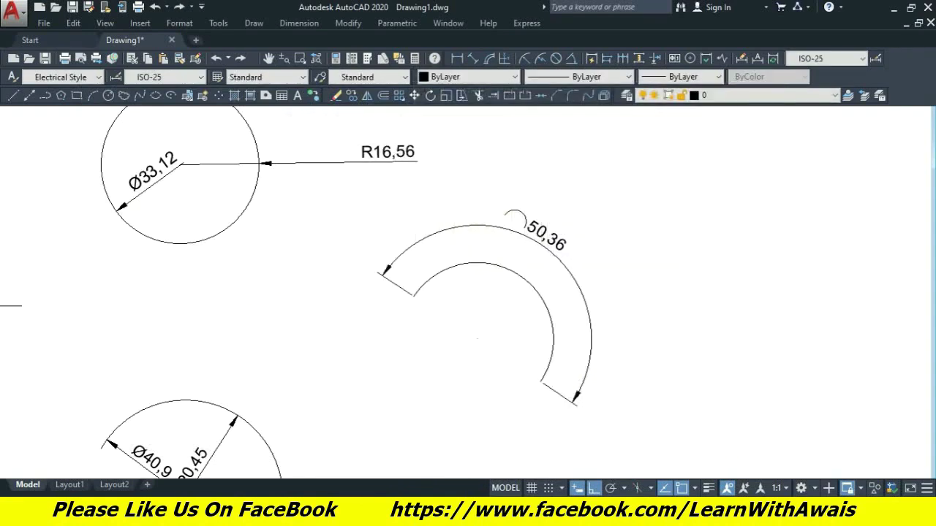
click(927, 403)
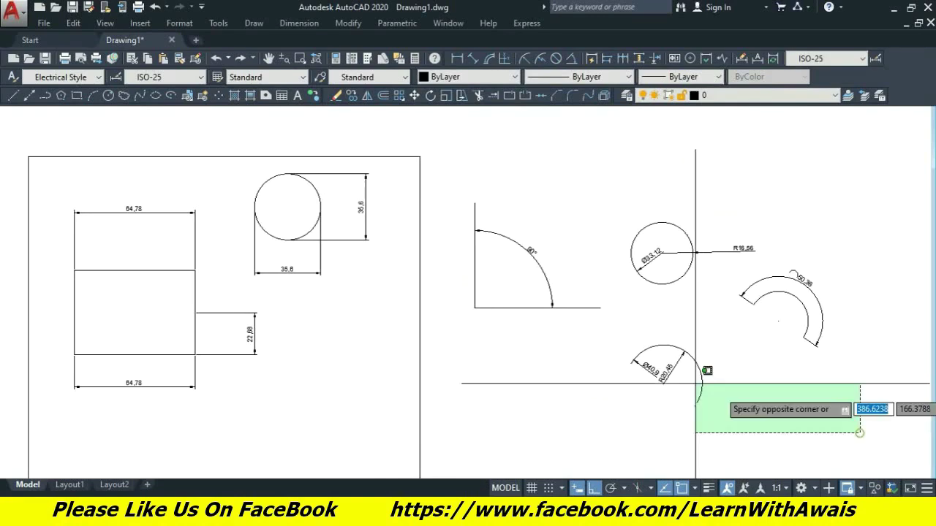
click(463, 193)
key(Delete)
- Delete the horizontal linear dimension below the remaining circle inside the frame
scroll(401, 228, up, 4)
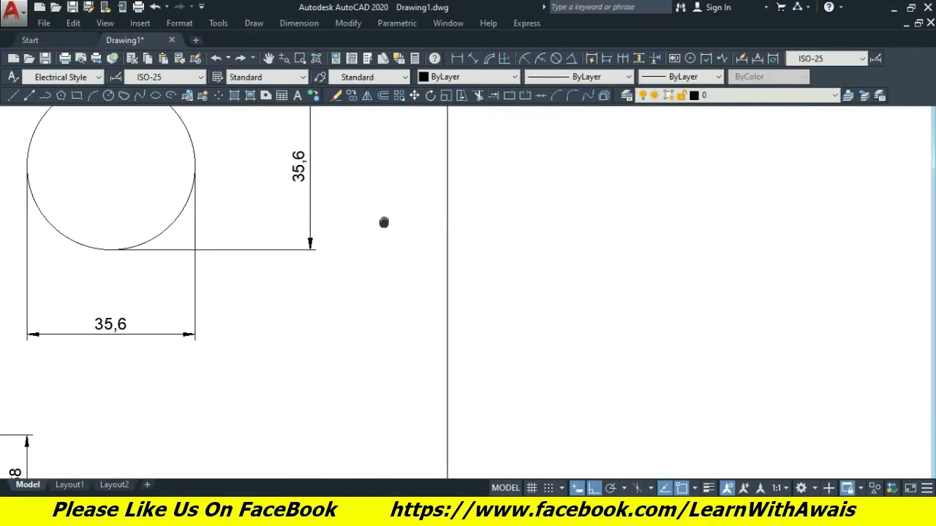
middle_drag(385, 220, 477, 288)
click(343, 431)
click(103, 358)
key(Delete)
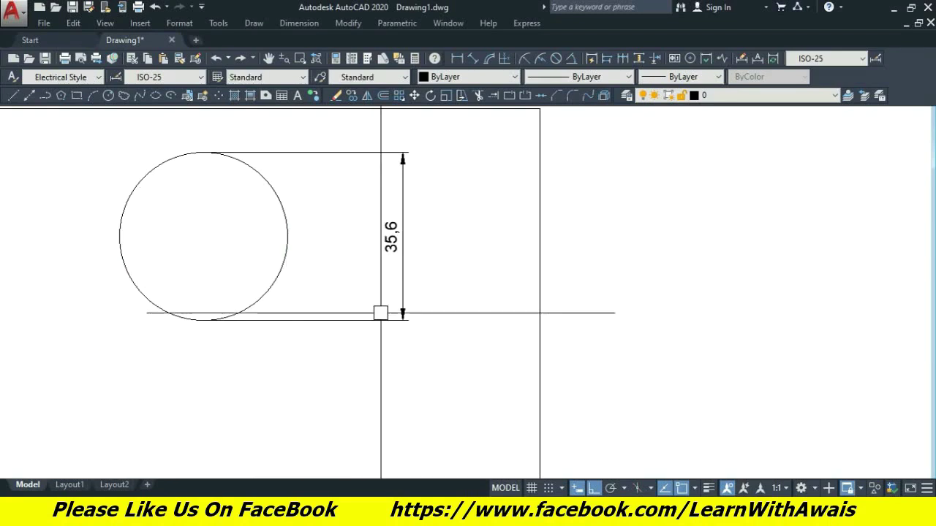
- Open the ISO-25 dimension style for modification beside the circle's vertical dimension and display its symbols and arrows settings
middle_drag(365, 263, 208, 242)
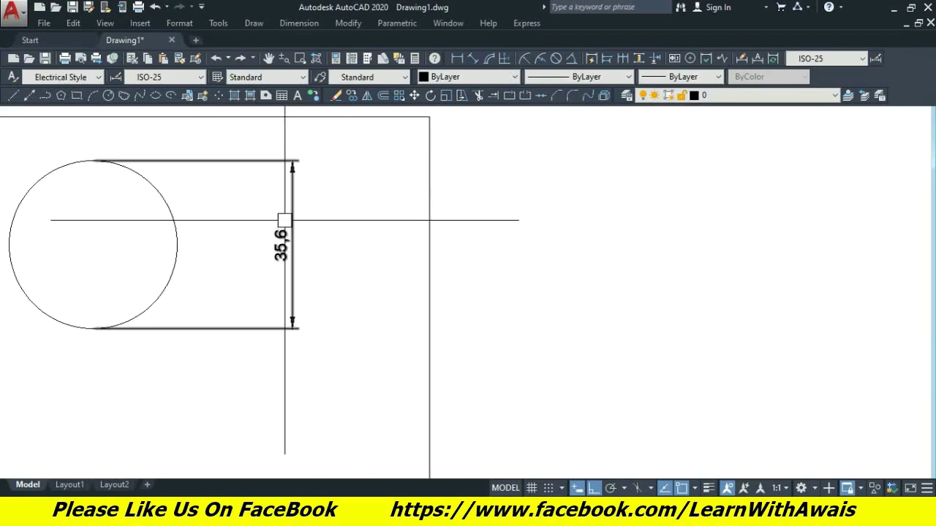
text(D)
key(Return)
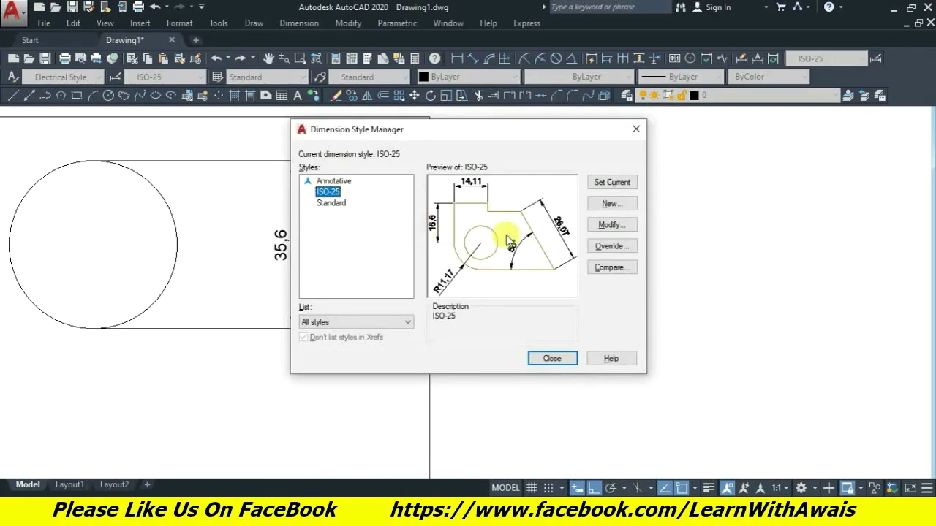
drag(570, 129, 777, 128)
click(813, 221)
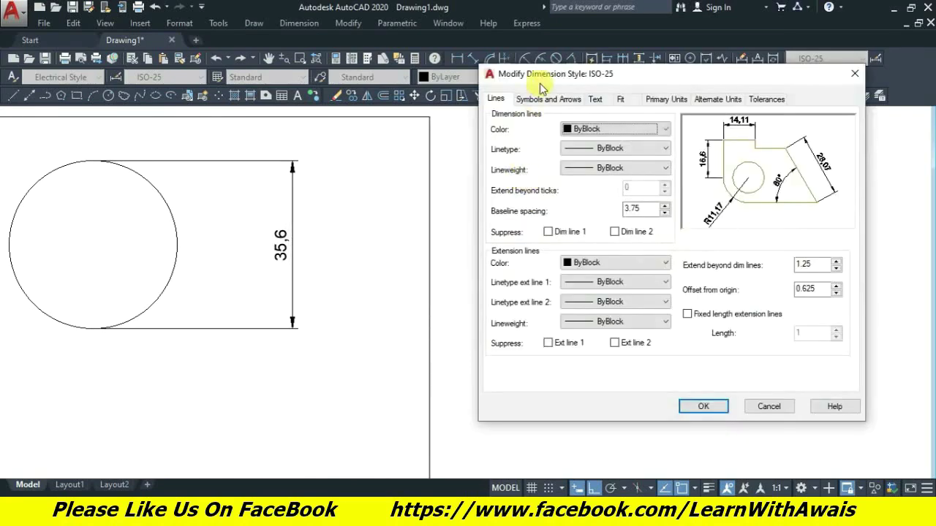
drag(563, 80, 512, 82)
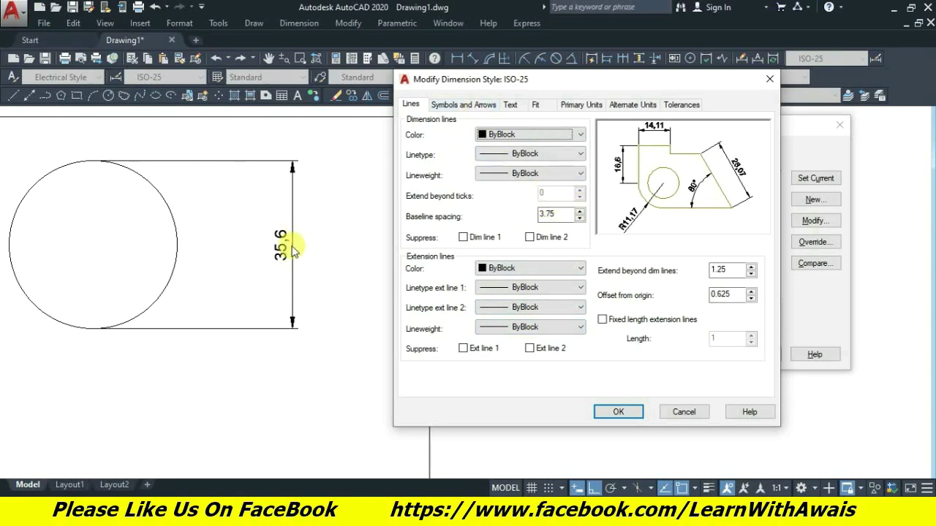
click(462, 106)
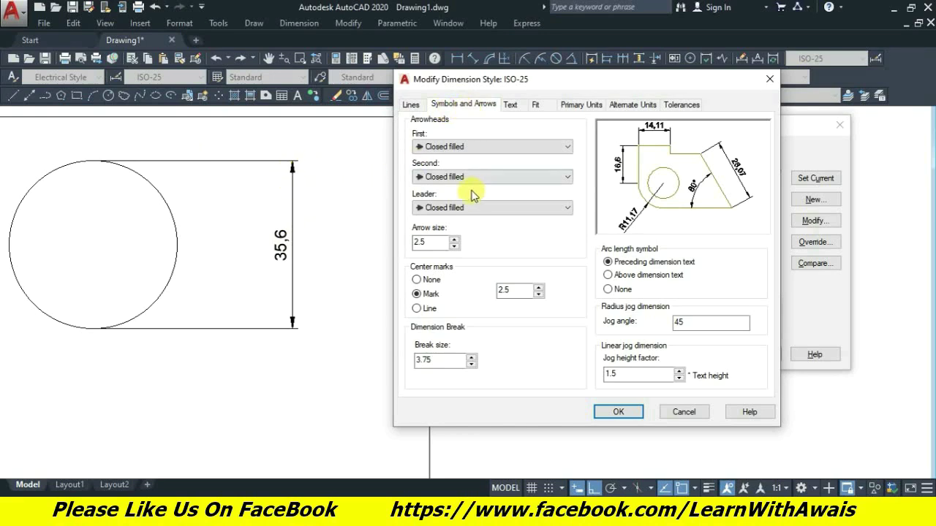
- Set the ISO-25 dimension style's arrow size to 3.4
double_click(432, 244)
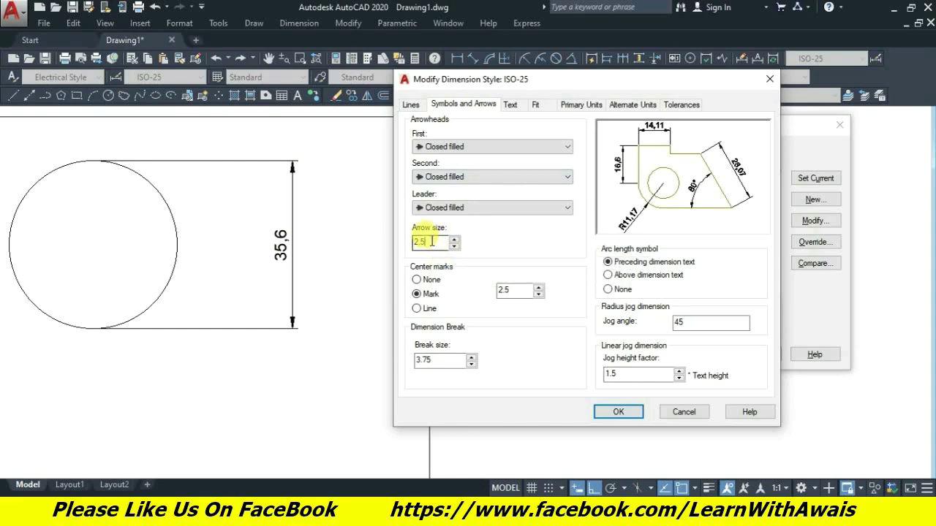
drag(432, 243, 403, 243)
text(3.4)
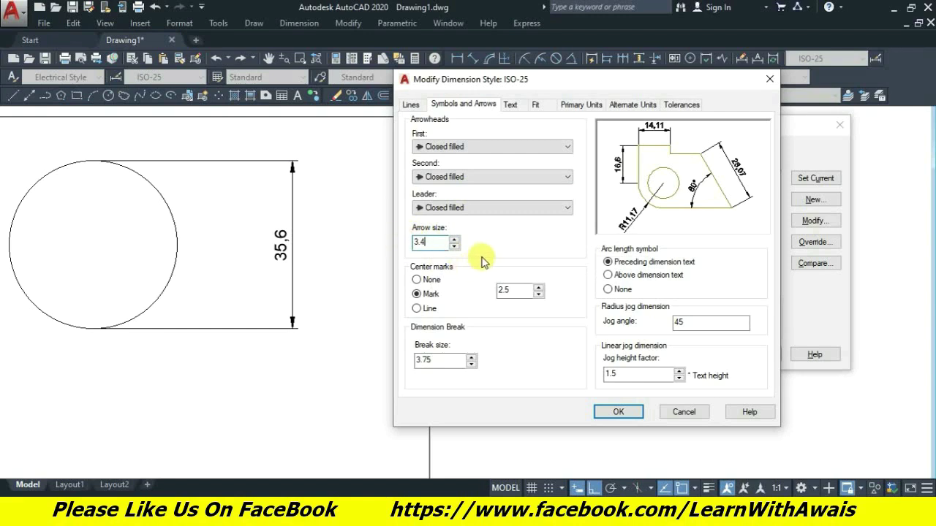
double_click(427, 242)
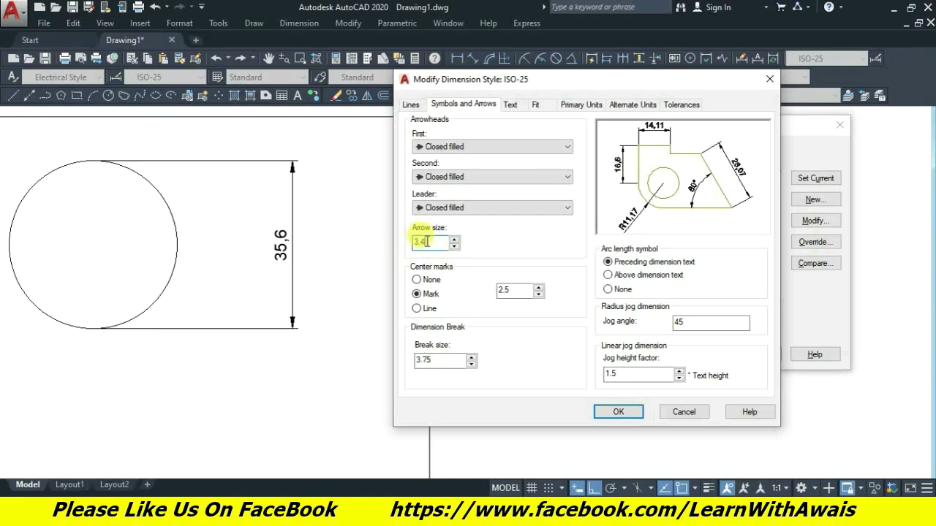
- Set the baseline spacing of the ISO-25 style's dimension lines to 3
click(410, 106)
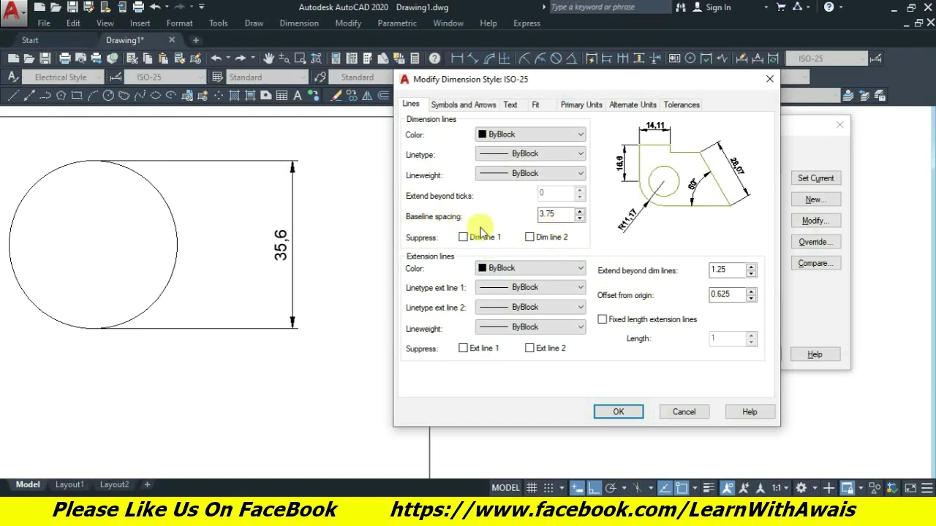
double_click(549, 214)
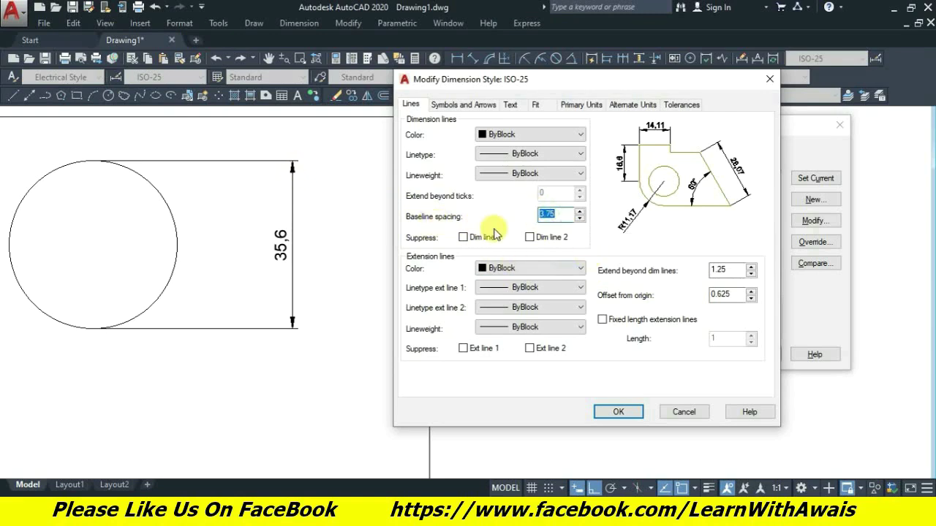
text(3)
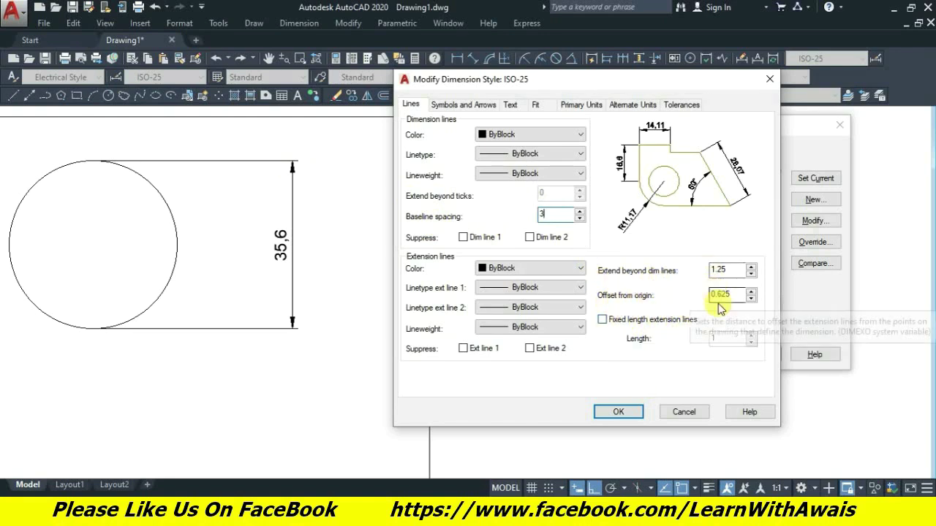
- Set the arrow size to 3 in the ISO-25 style's symbols and arrows settings
click(468, 107)
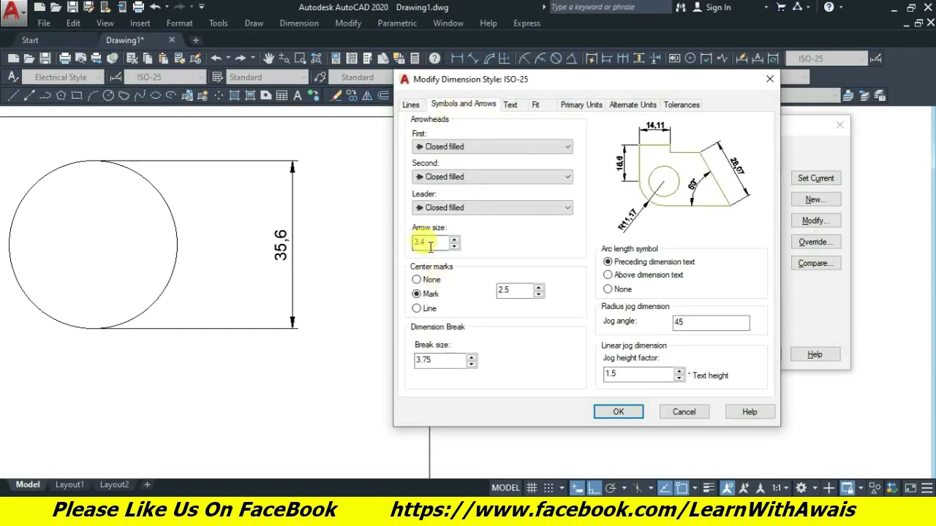
double_click(425, 244)
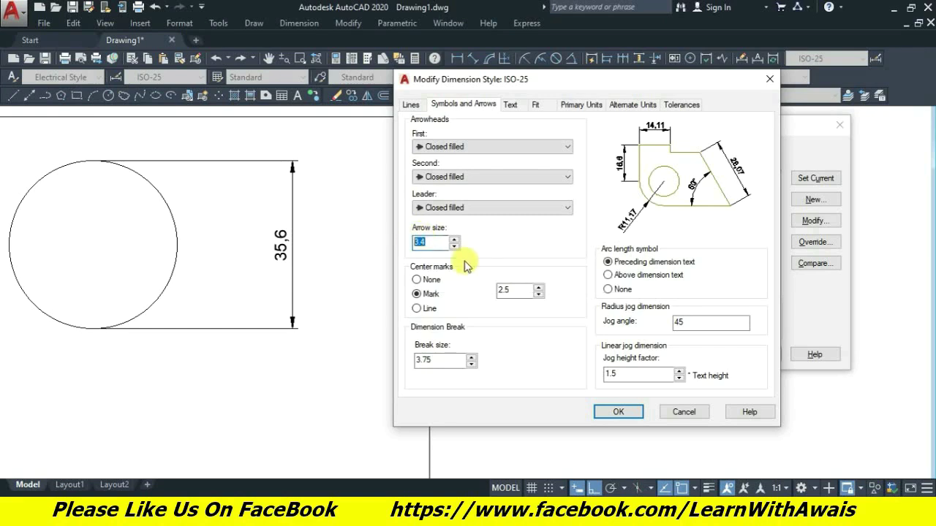
text(3)
- Set the text height to 3.5 in the ISO-25 style's text settings
click(511, 106)
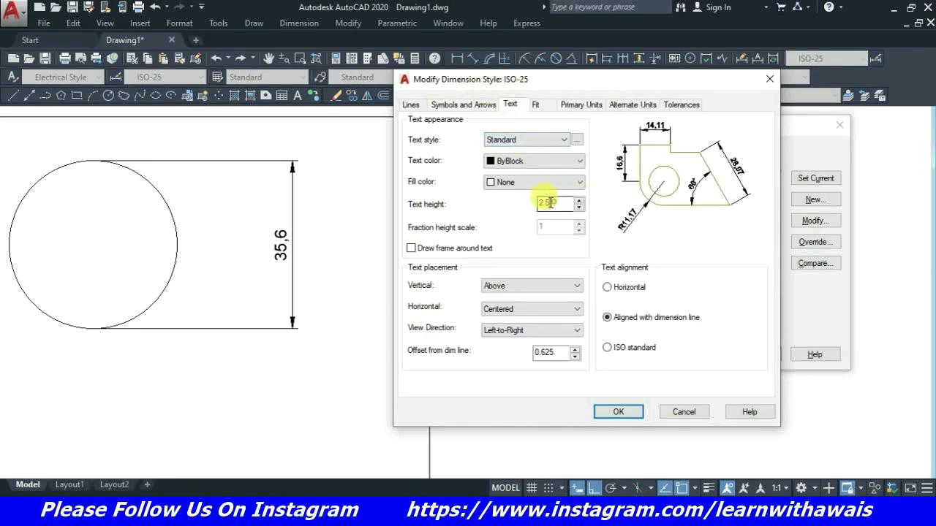
drag(553, 203, 525, 203)
text(3.5)
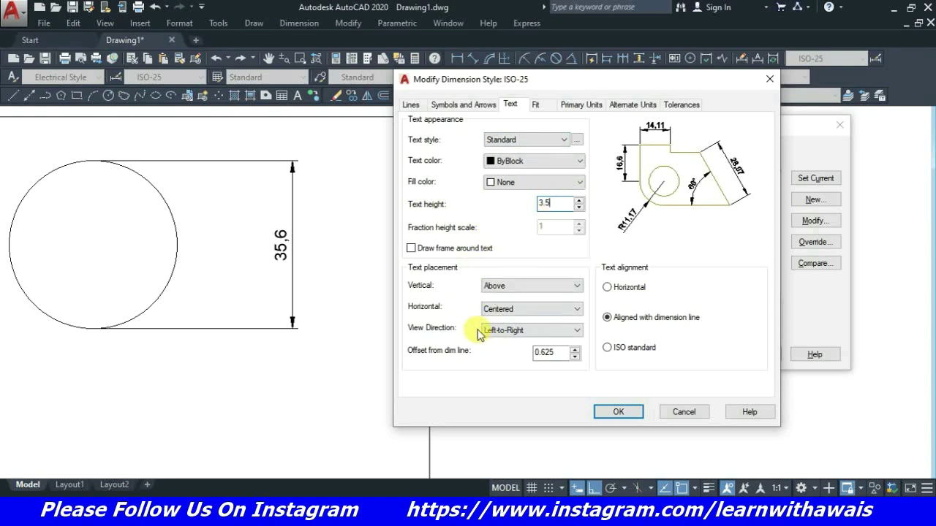
- View the ISO-25 style's fit options and open the precision choices for linear dimensions in its primary units settings
click(536, 105)
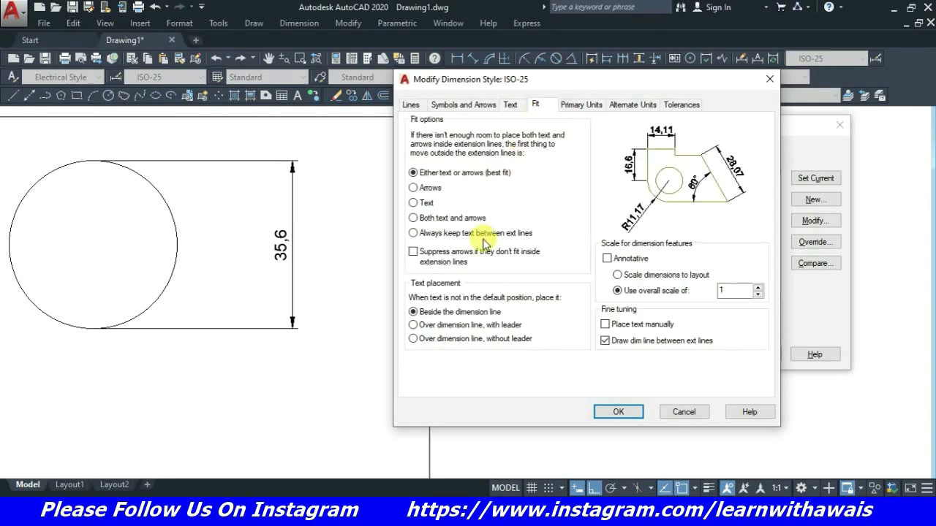
click(579, 106)
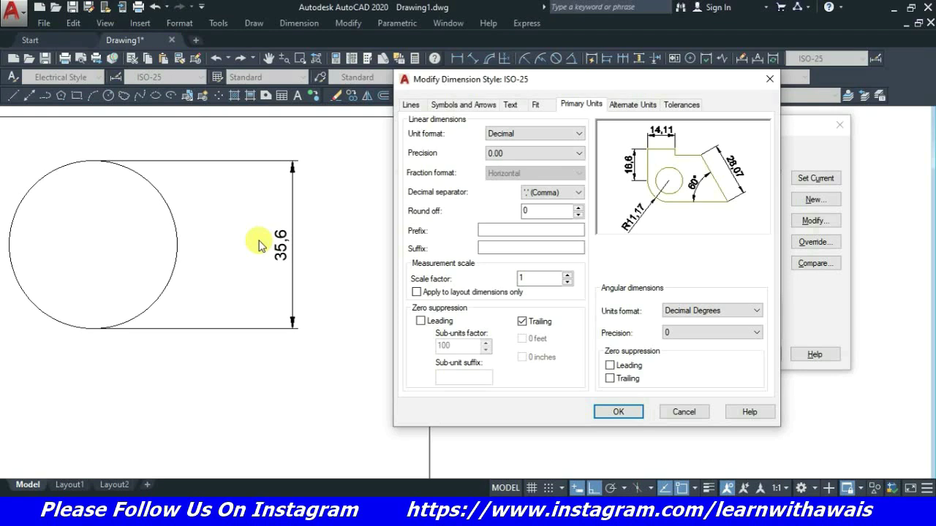
click(502, 154)
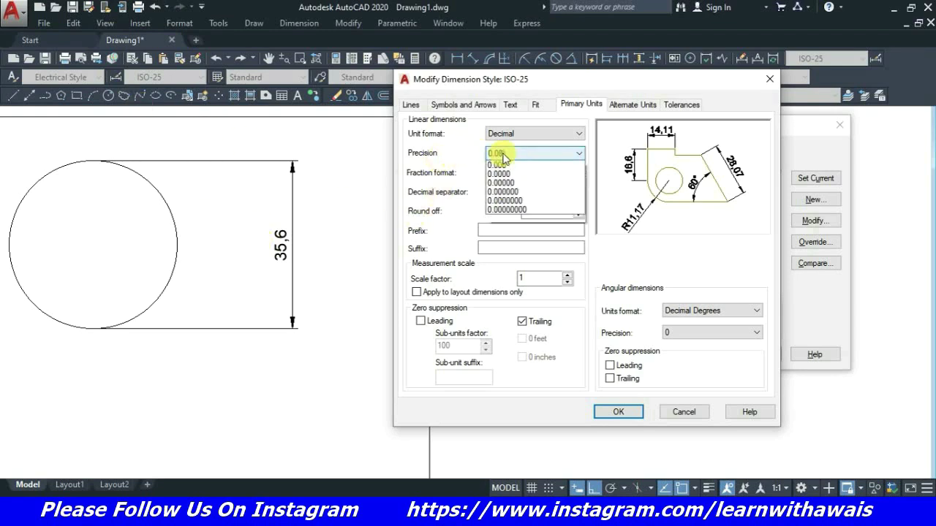